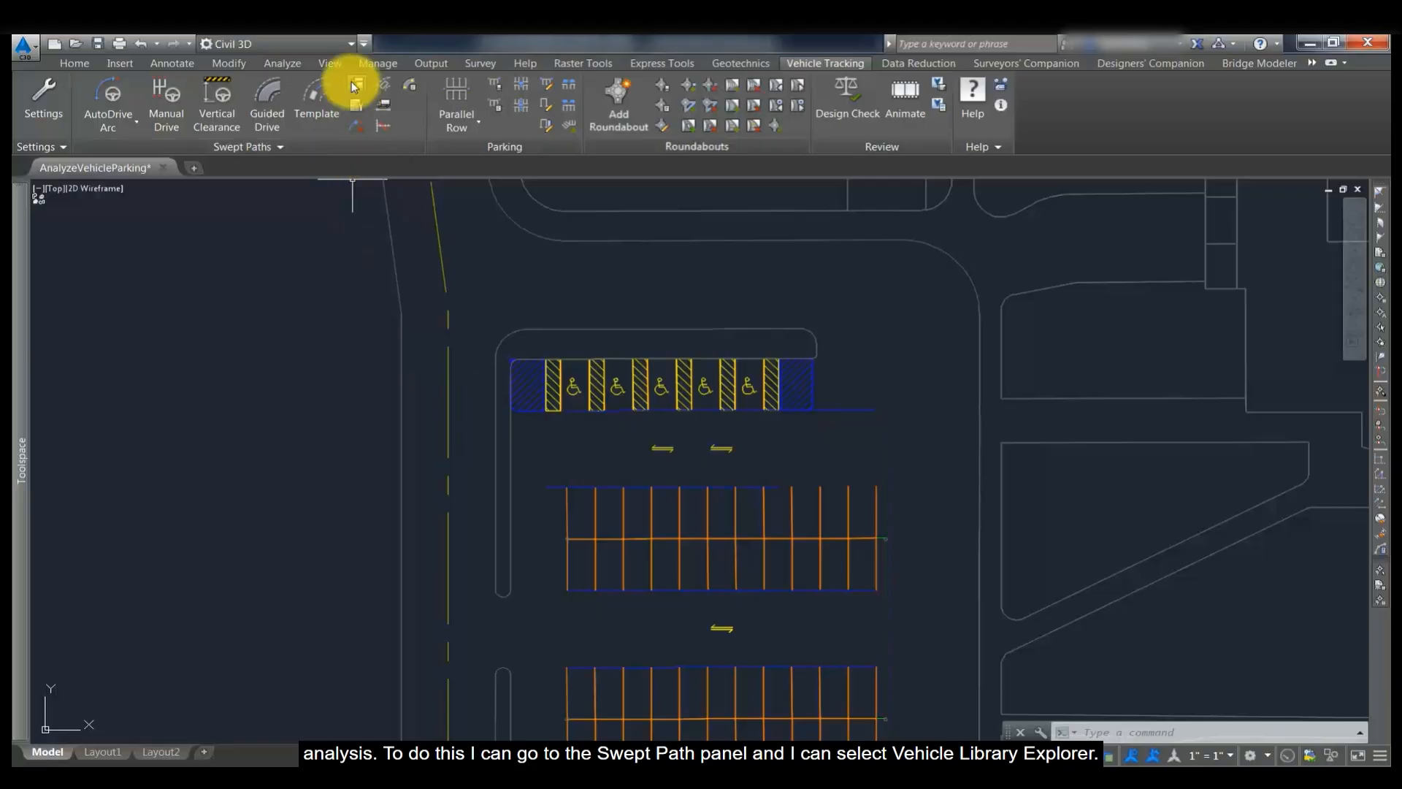
- Make the P - Passenger Car from US Design Vehicles, State-wide (AASHTO), AASHTO 2011 (US Customary) the default library vehicle
{"action": "left_click", "coordinate": [354, 86]}
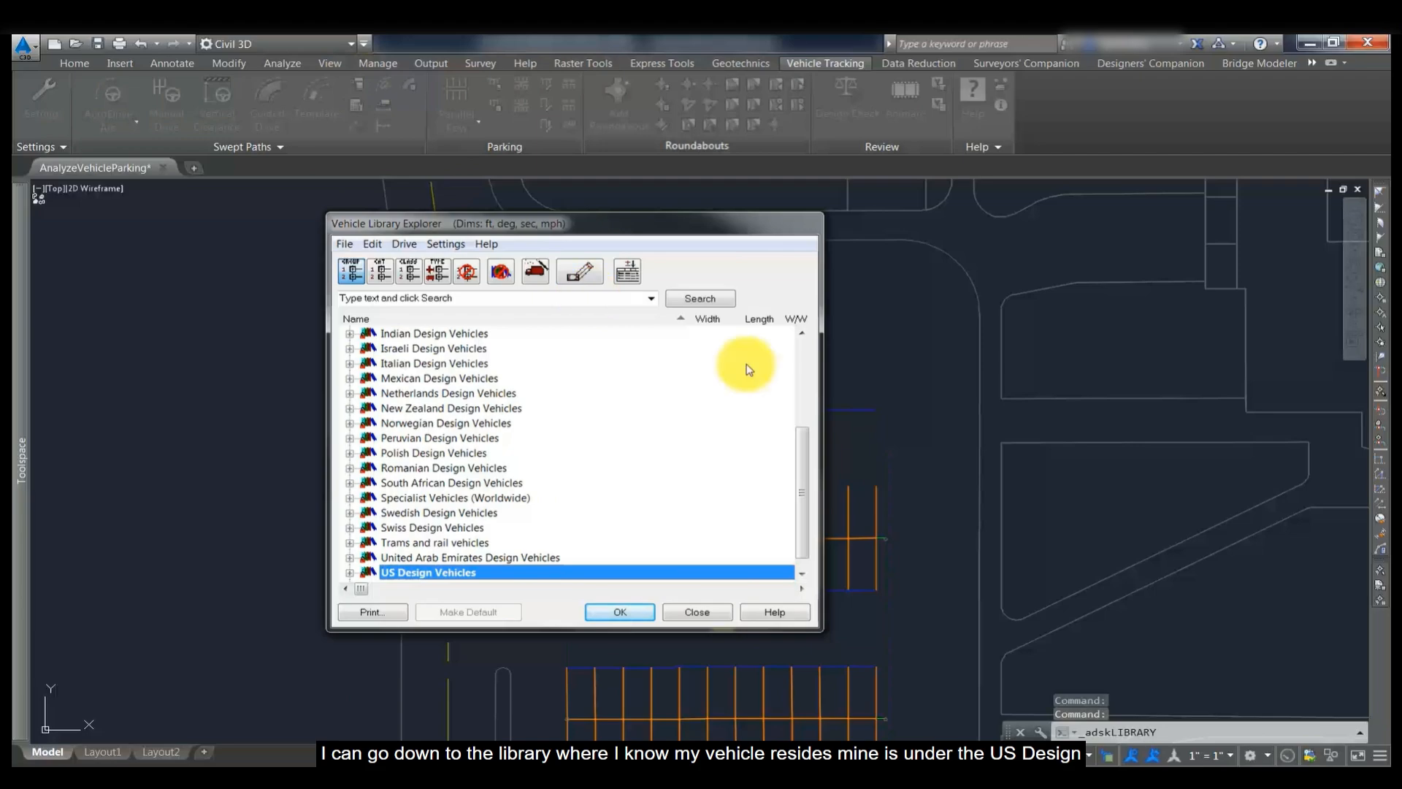
{"action": "left_click_drag", "start_coordinate": [803, 439], "coordinate": [803, 492]}
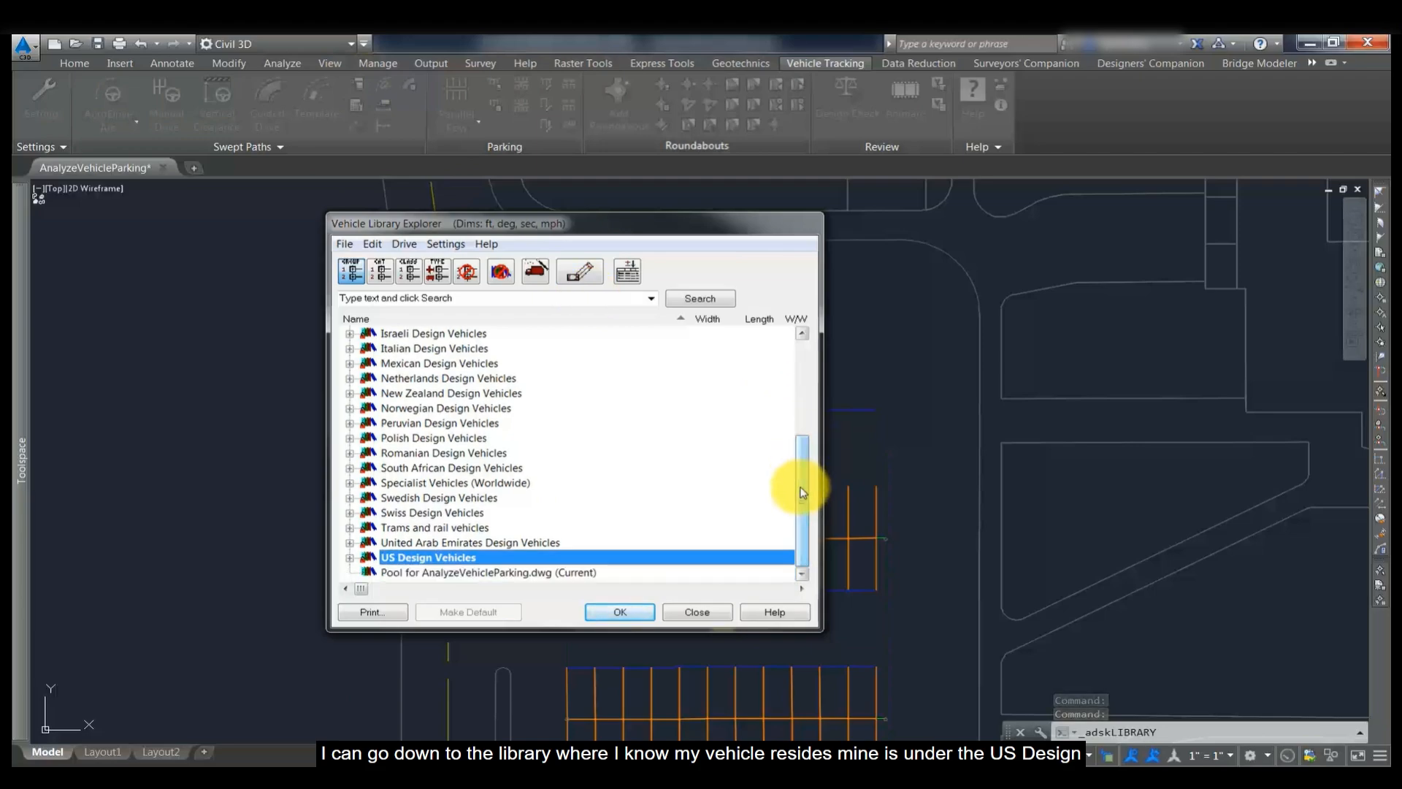
{"action": "left_click", "coordinate": [350, 560]}
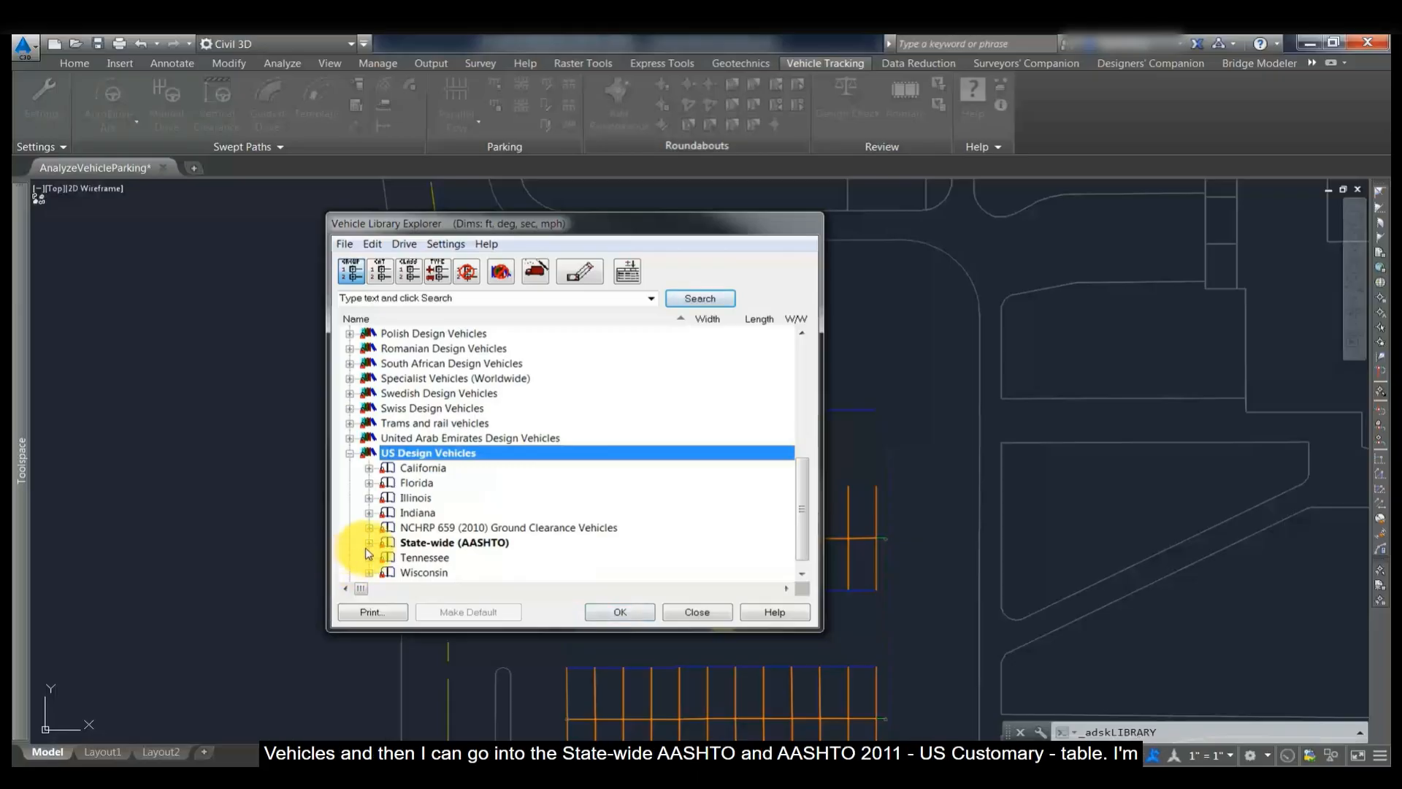
{"action": "left_click", "coordinate": [369, 545]}
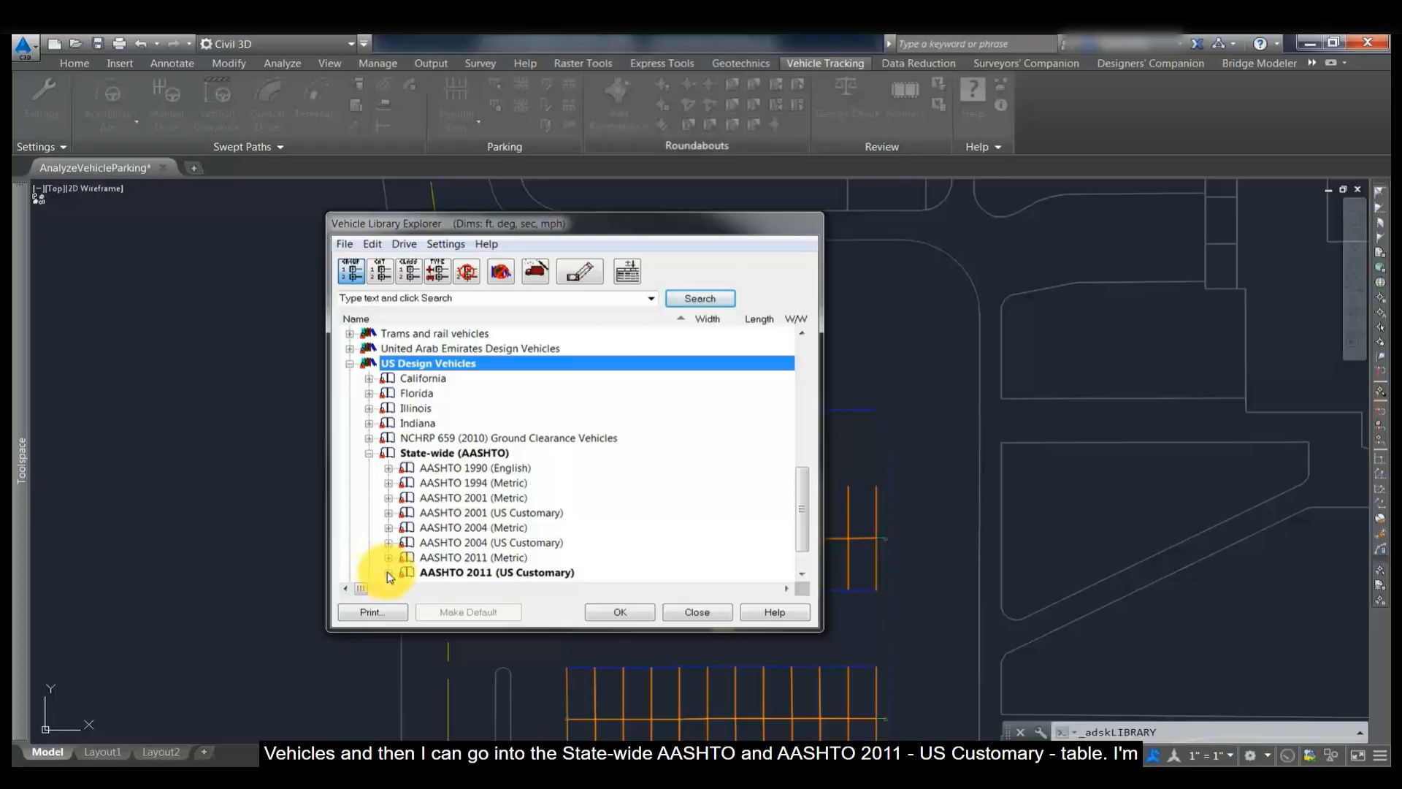
{"action": "left_click", "coordinate": [388, 573]}
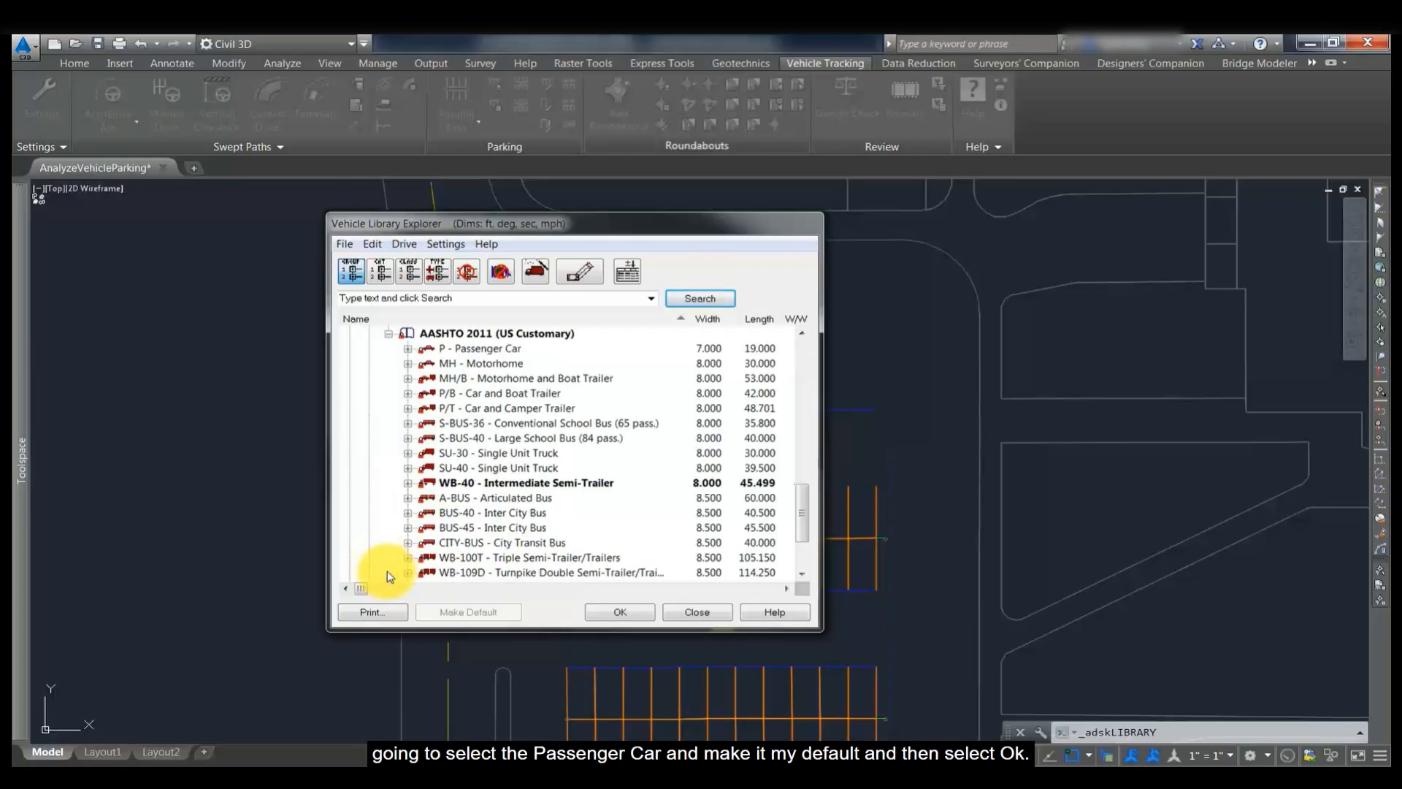
{"action": "left_click", "coordinate": [494, 349]}
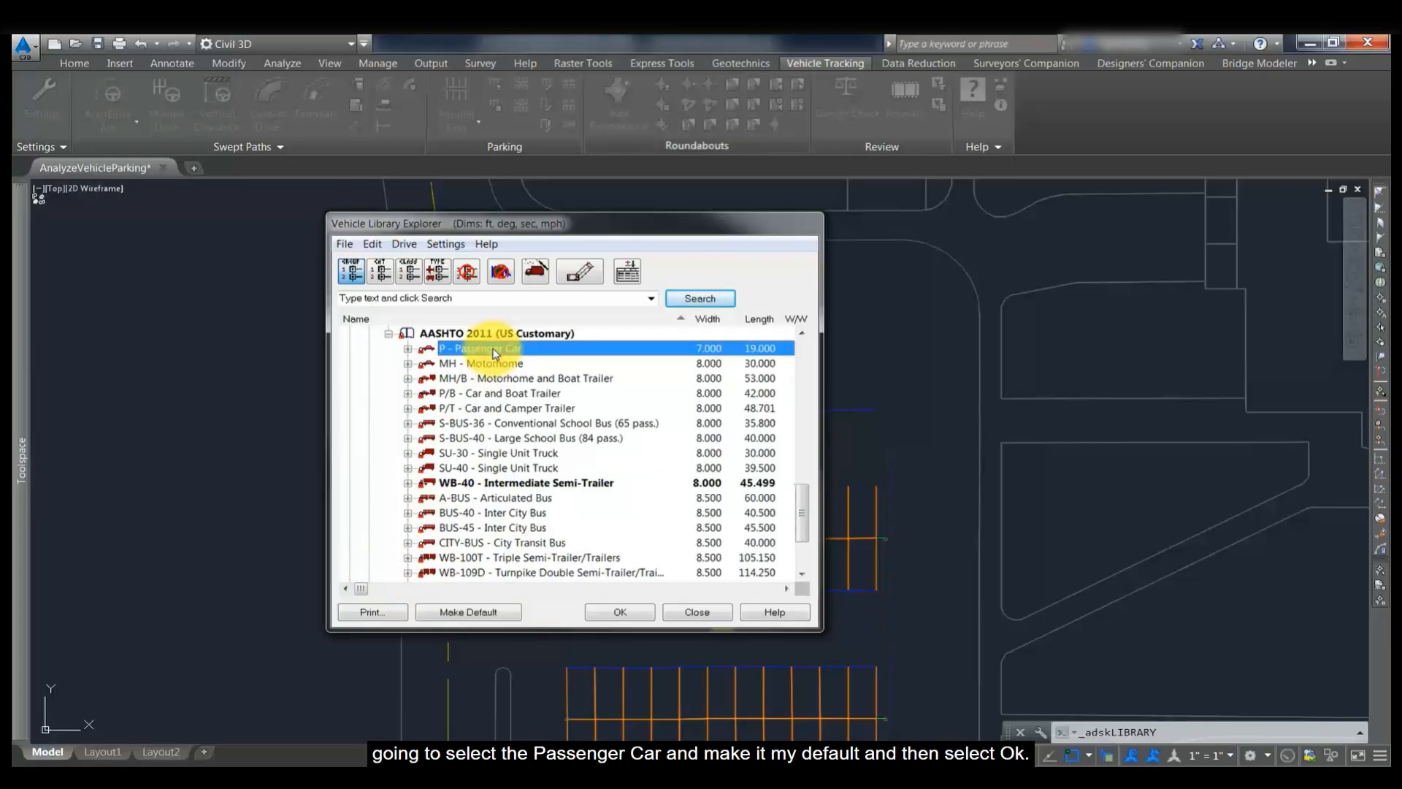
{"action": "left_click", "coordinate": [456, 614]}
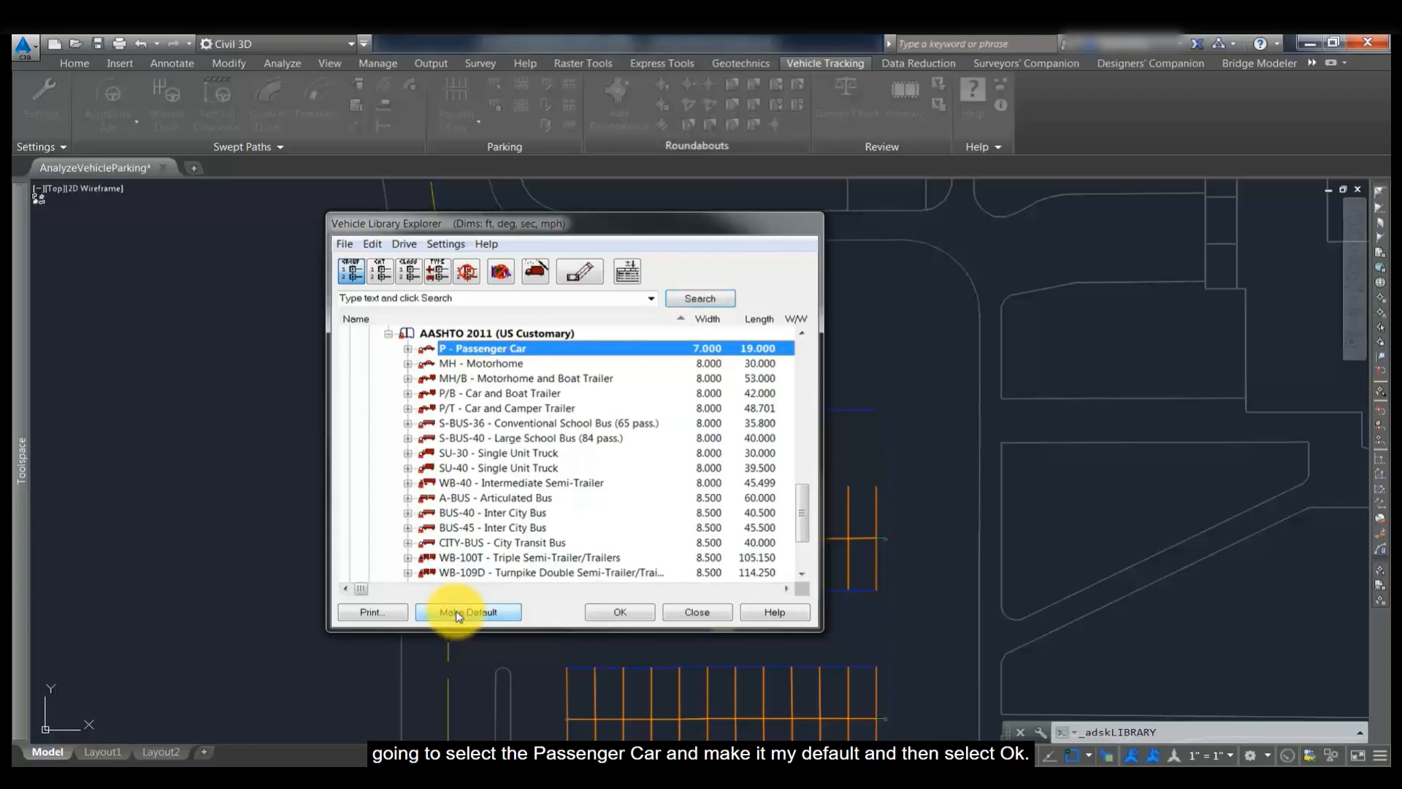
{"action": "left_click", "coordinate": [610, 613]}
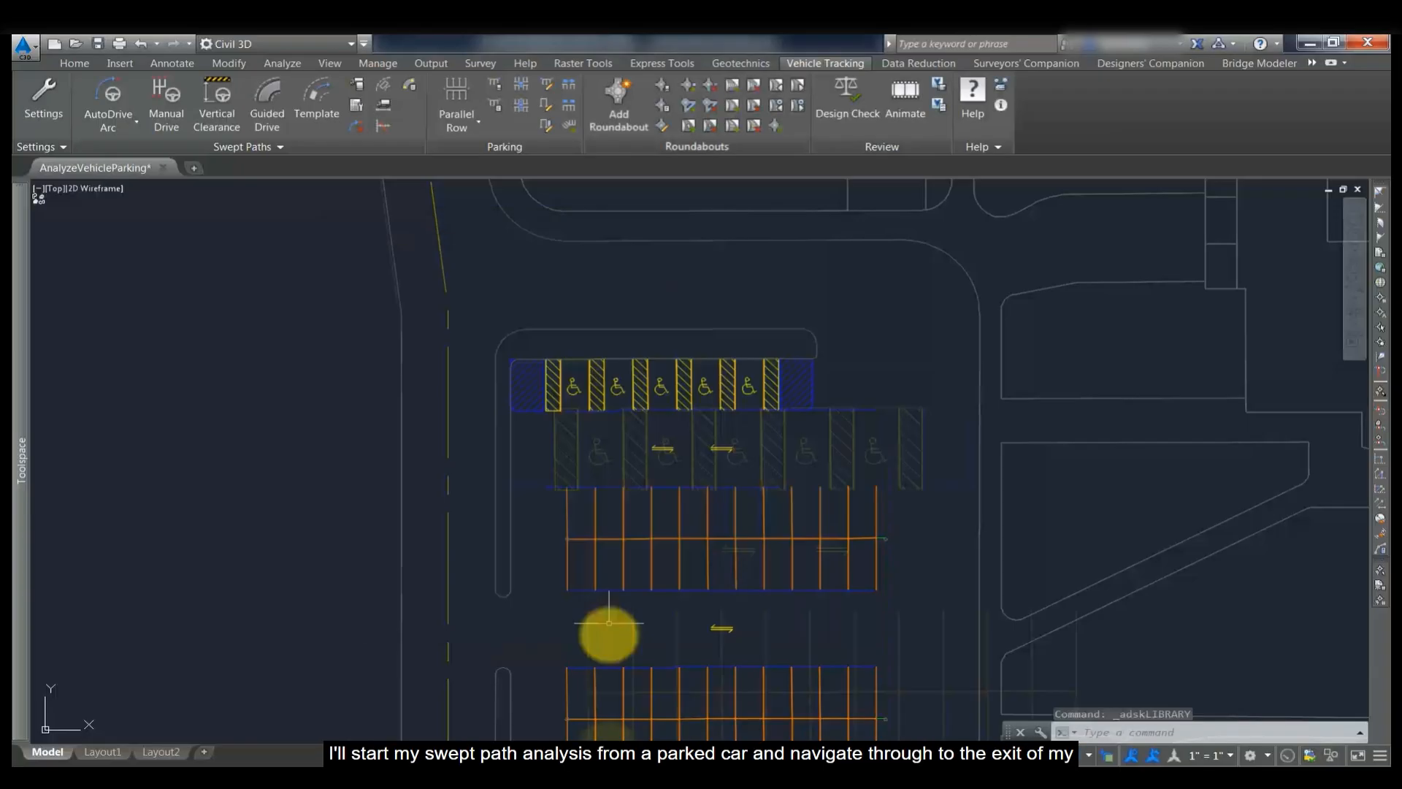
- Park the default vehicle forward in the westernmost orange stall of the row facing the disabled bays
{"action": "scroll", "coordinate": [605, 730], "scroll_direction": "up", "scroll_amount": 5}
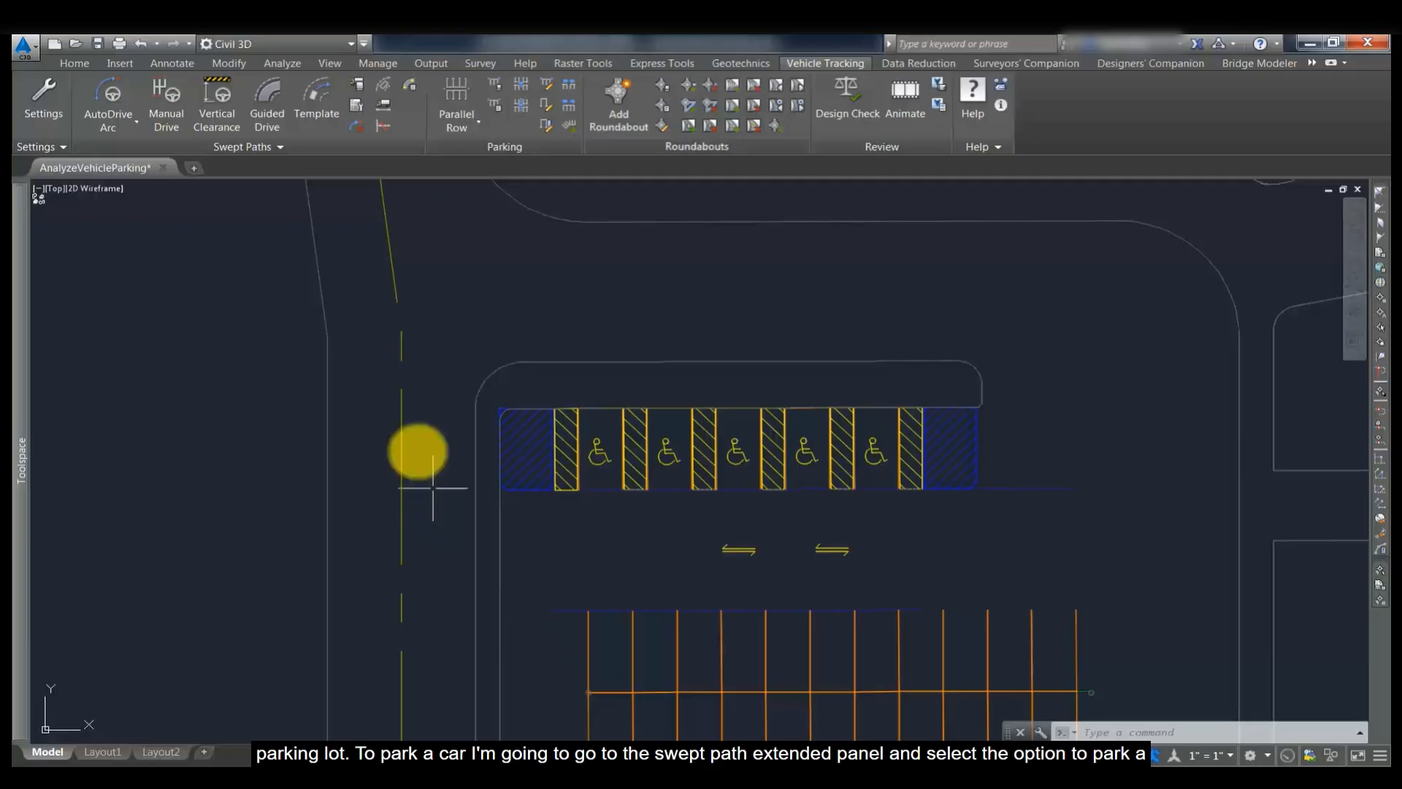
{"action": "left_click", "coordinate": [300, 151]}
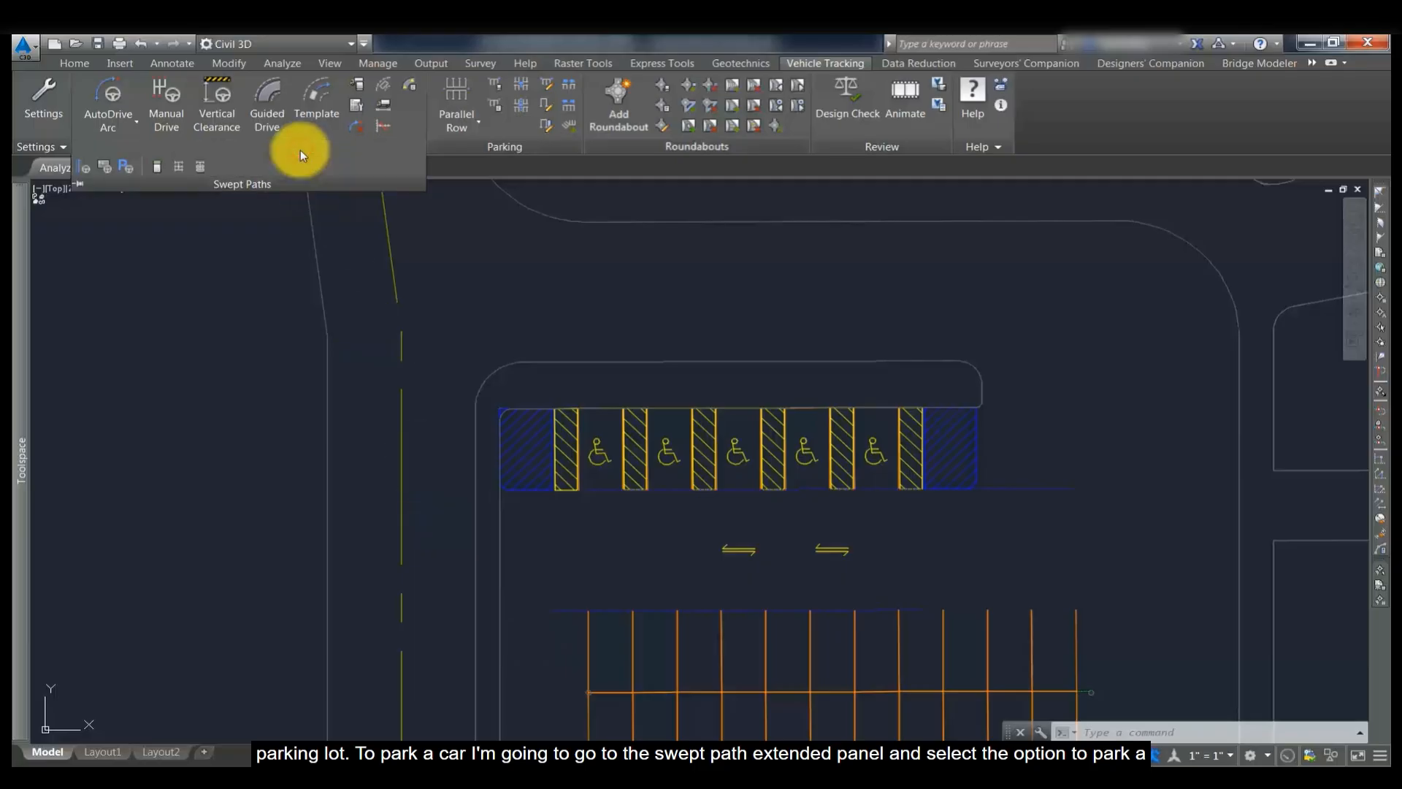
{"action": "left_click", "coordinate": [127, 169]}
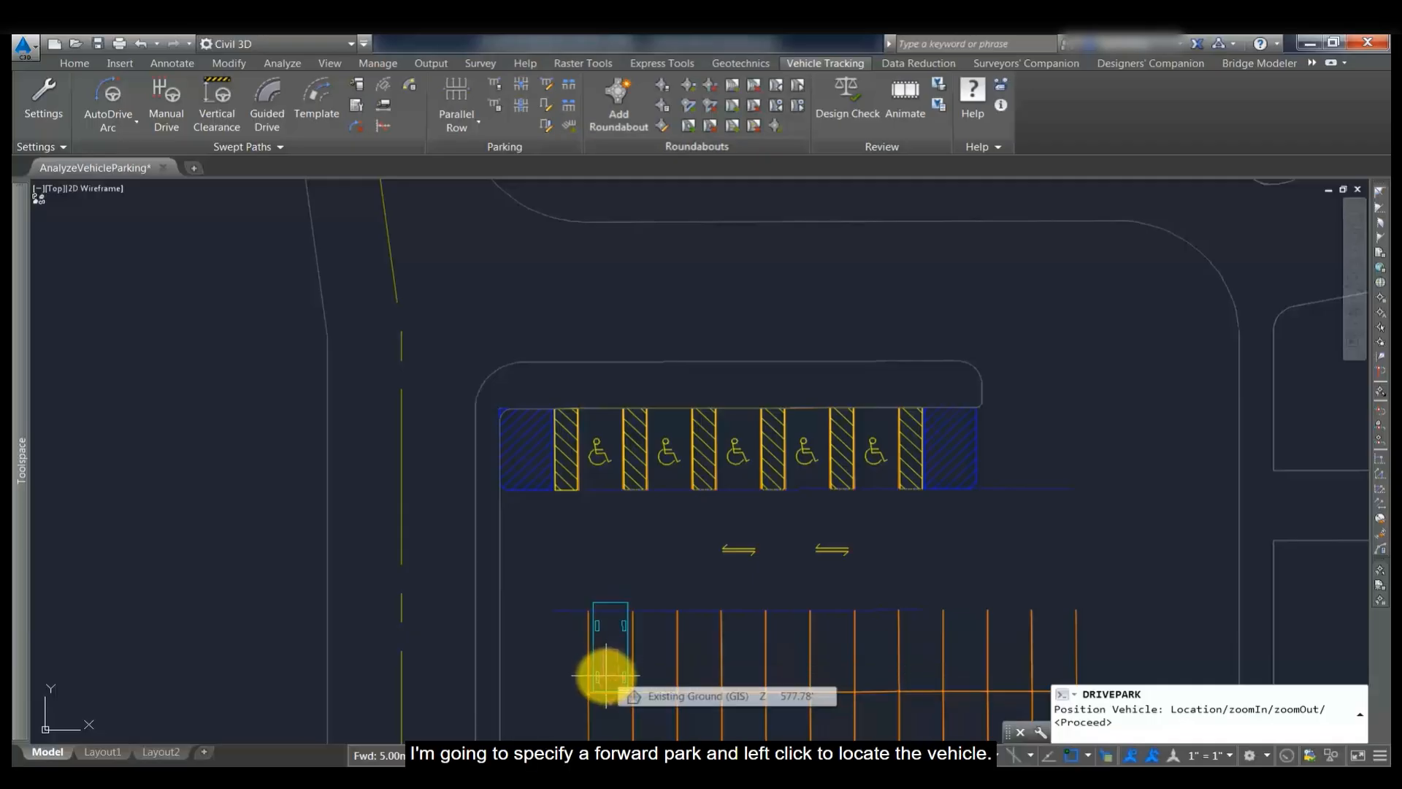
{"action": "left_click", "coordinate": [607, 675]}
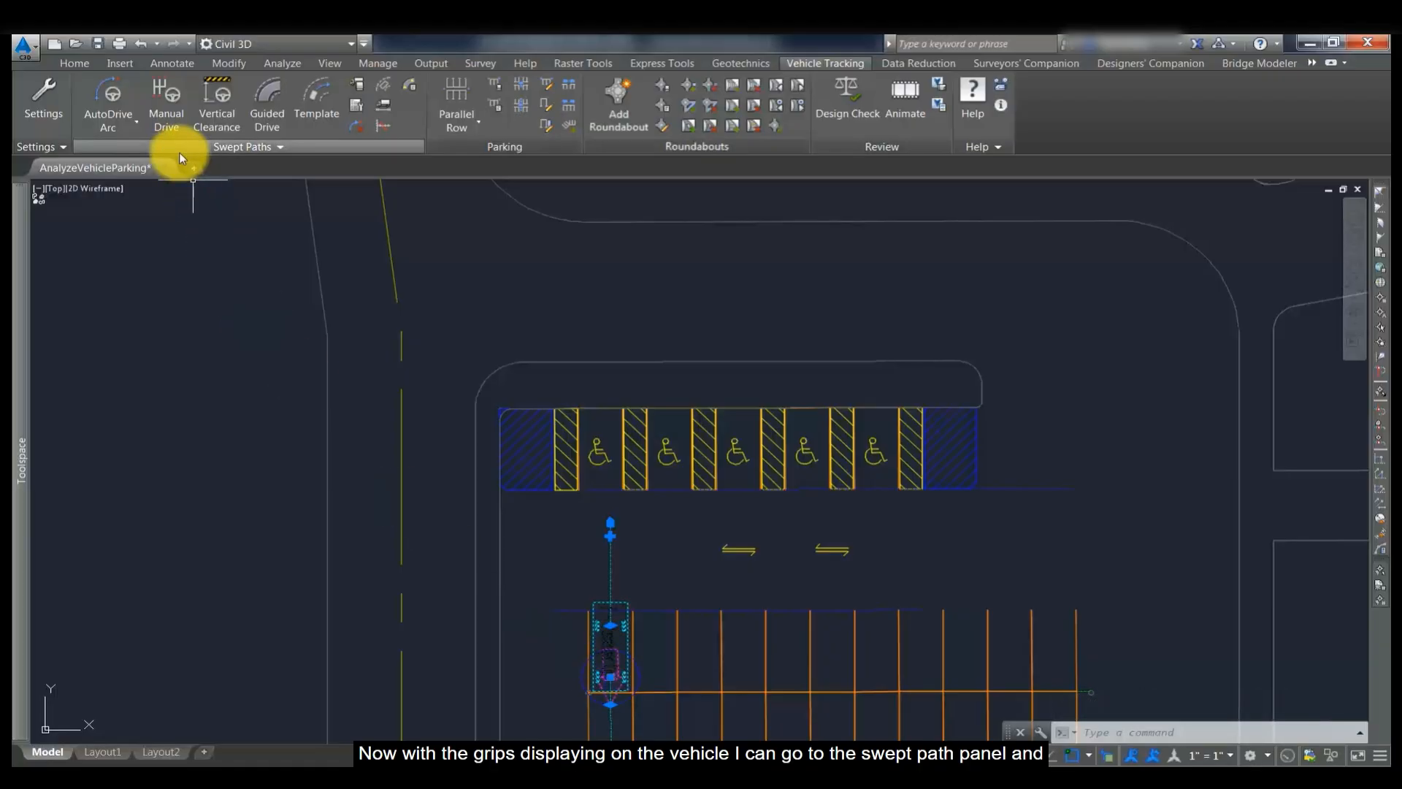
- With AutoDrive Arc, back the parked car straight out of its stall and, using Turn On Spot, reverse it to just short of the first disabled bay
{"action": "left_click", "coordinate": [120, 95]}
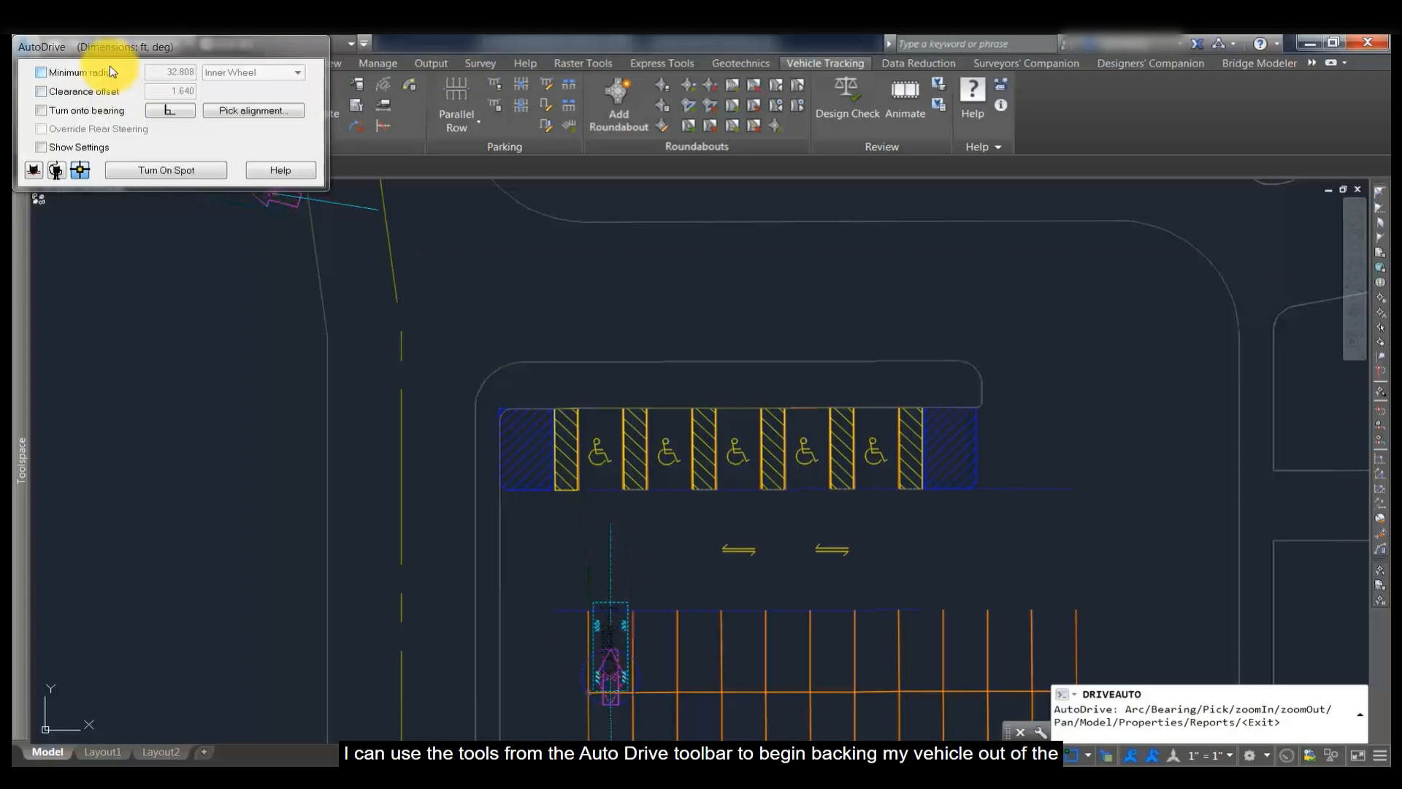
{"action": "left_click", "coordinate": [610, 552]}
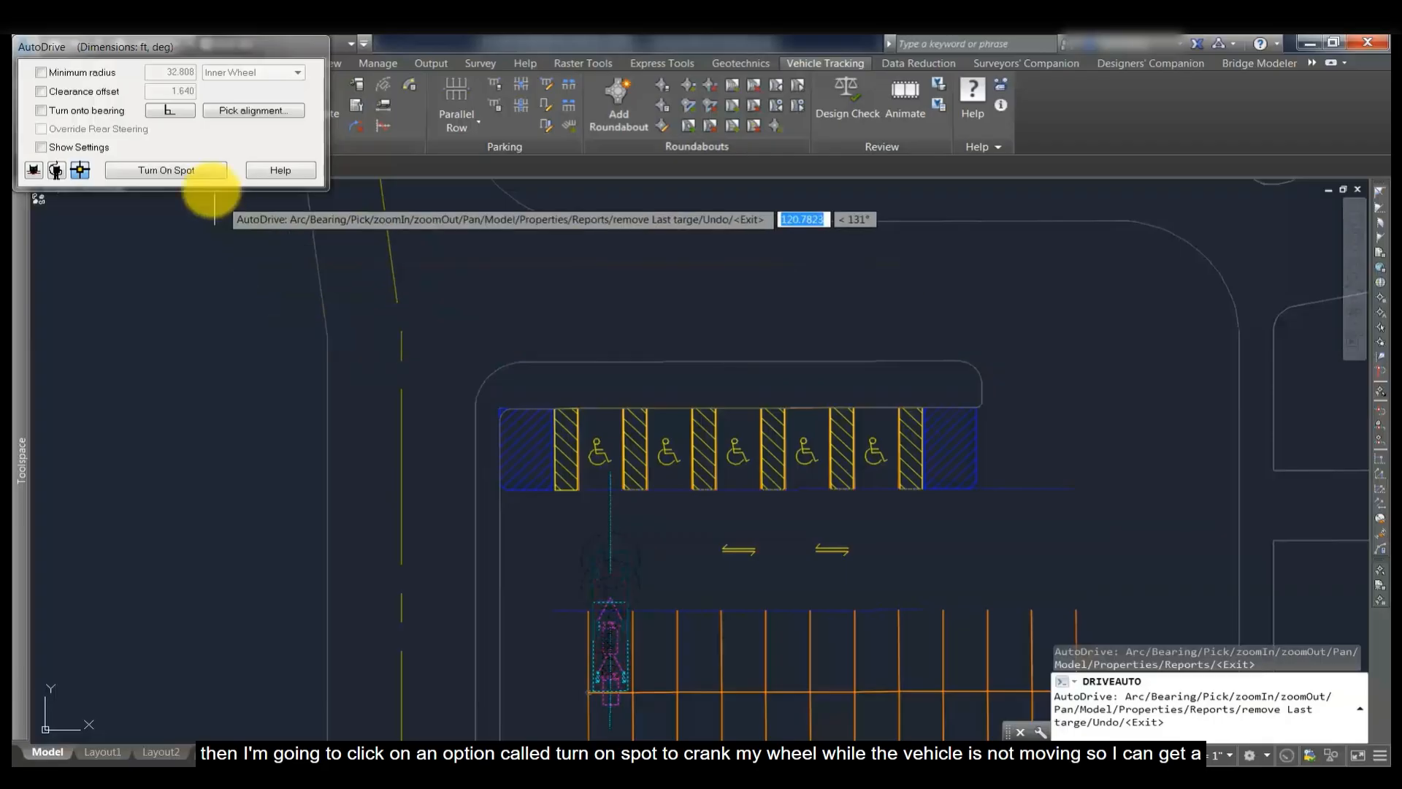
{"action": "left_click", "coordinate": [197, 175]}
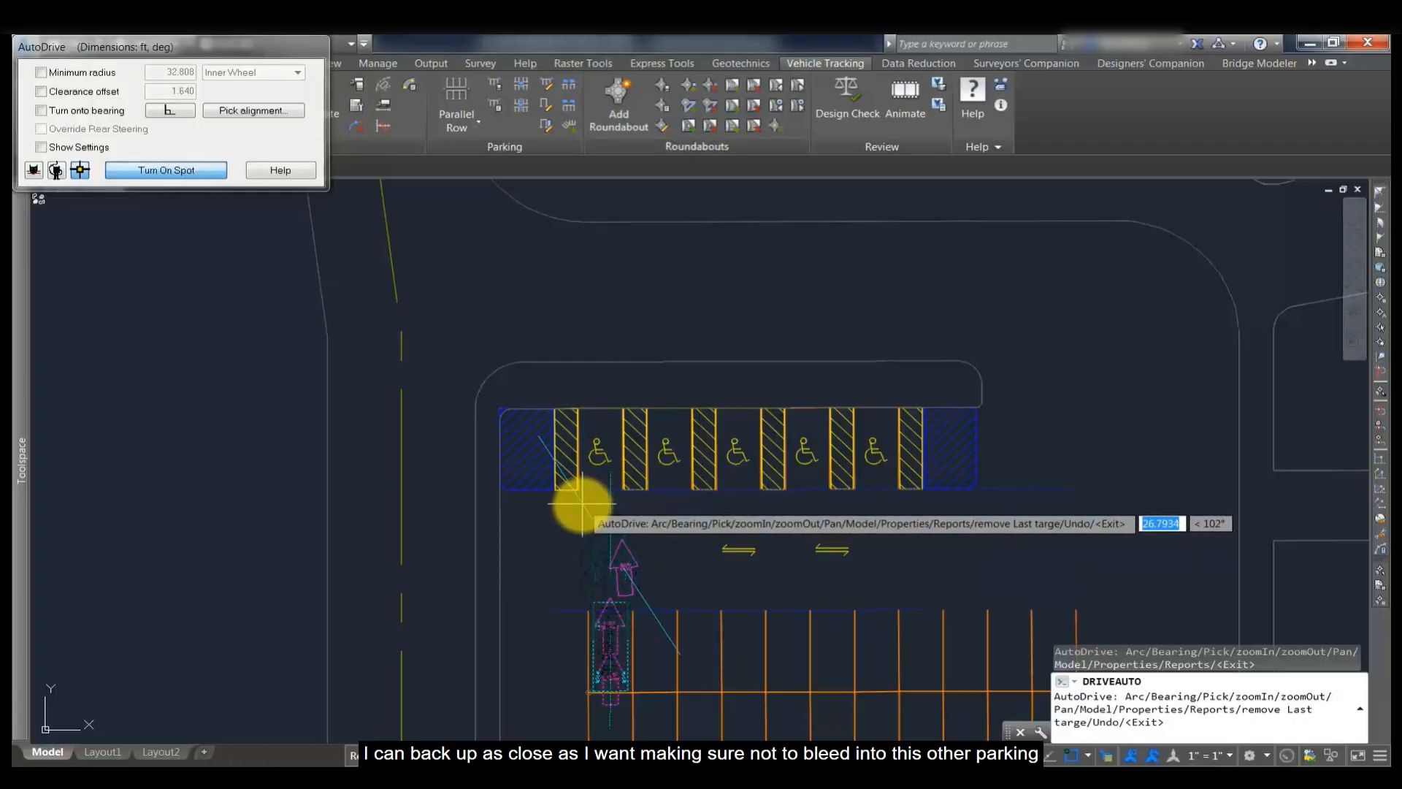
{"action": "scroll", "coordinate": [582, 504], "scroll_direction": "up", "scroll_amount": 2}
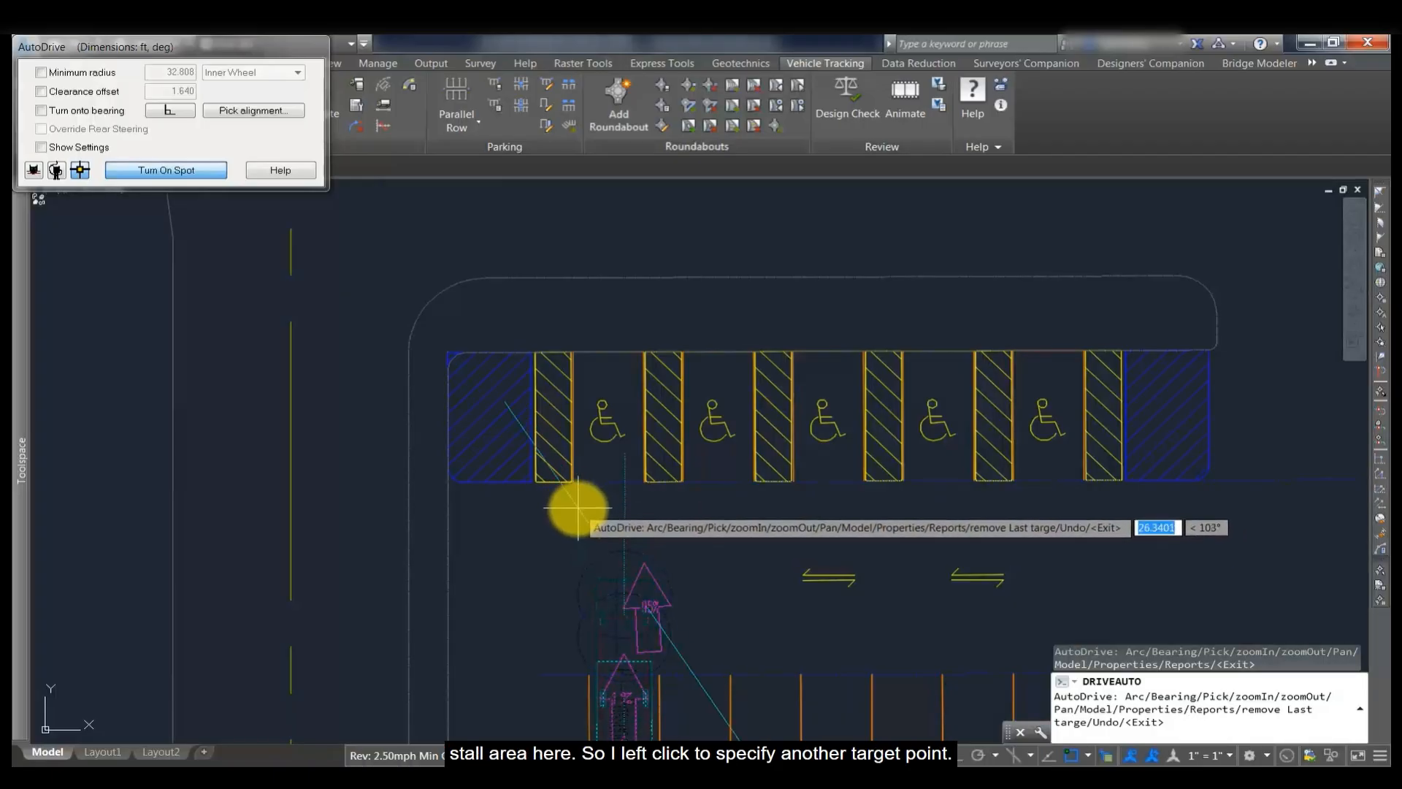
{"action": "left_click", "coordinate": [576, 506]}
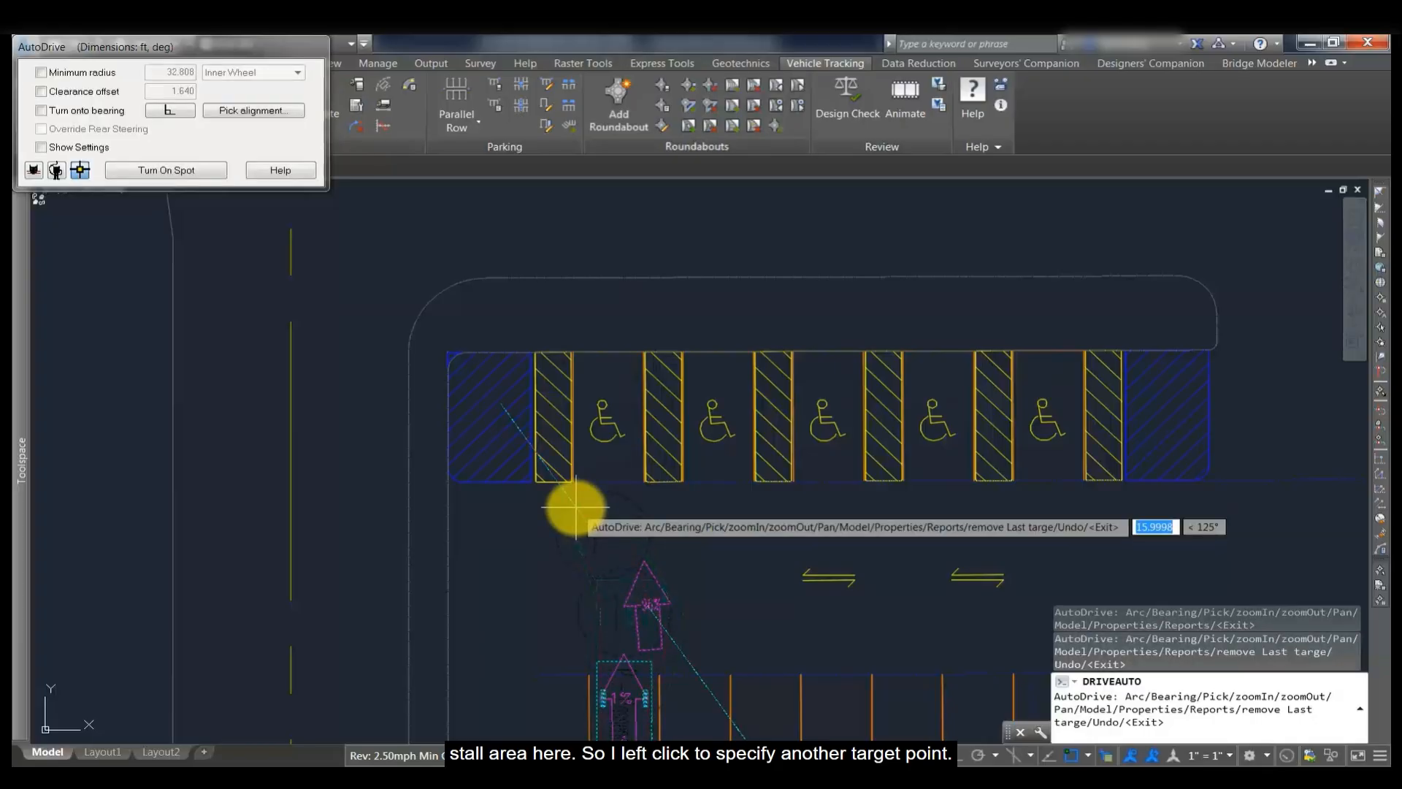
- Use Turn On Spot again to start the car forward into the travel lane, heading east
{"action": "scroll", "coordinate": [576, 506], "scroll_direction": "down", "scroll_amount": 2}
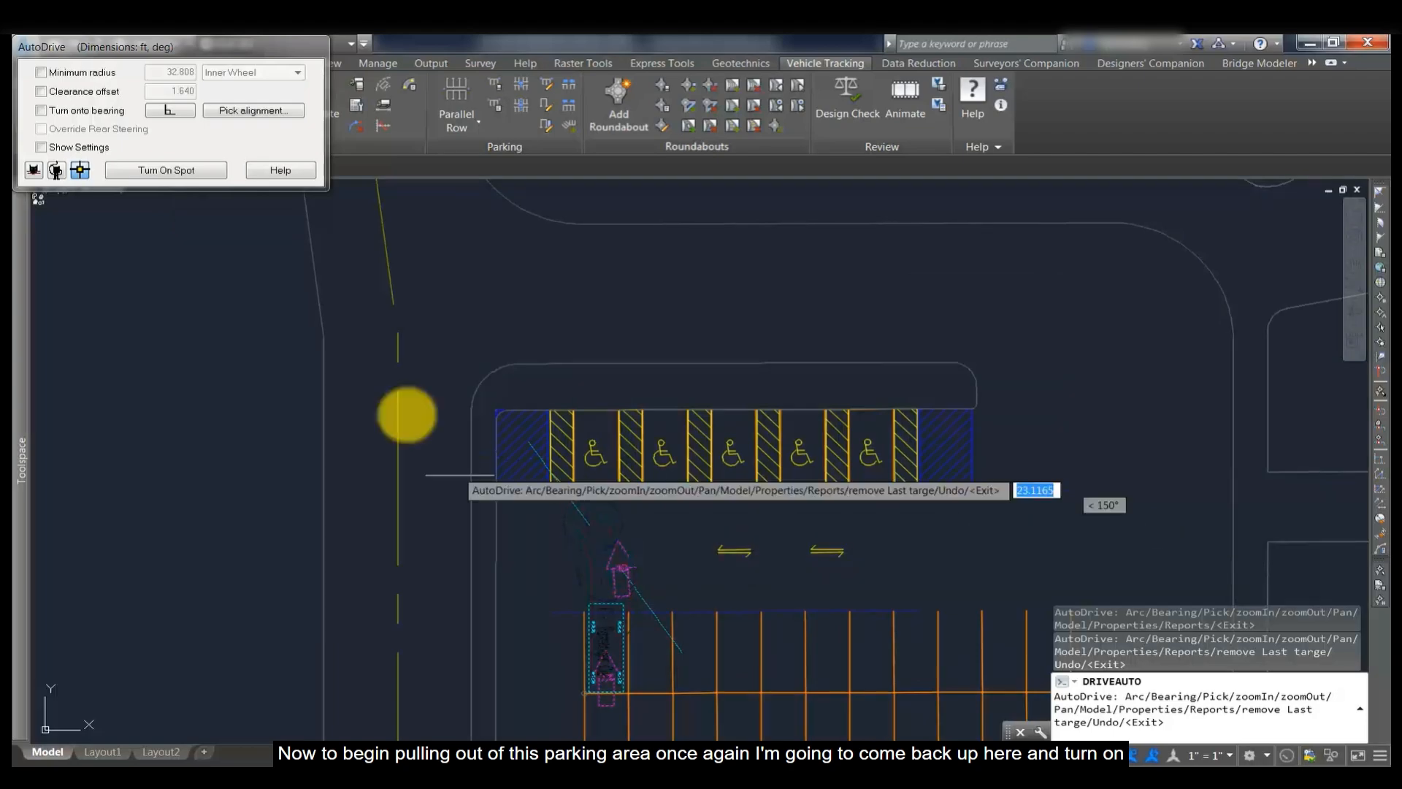
{"action": "left_click", "coordinate": [186, 174]}
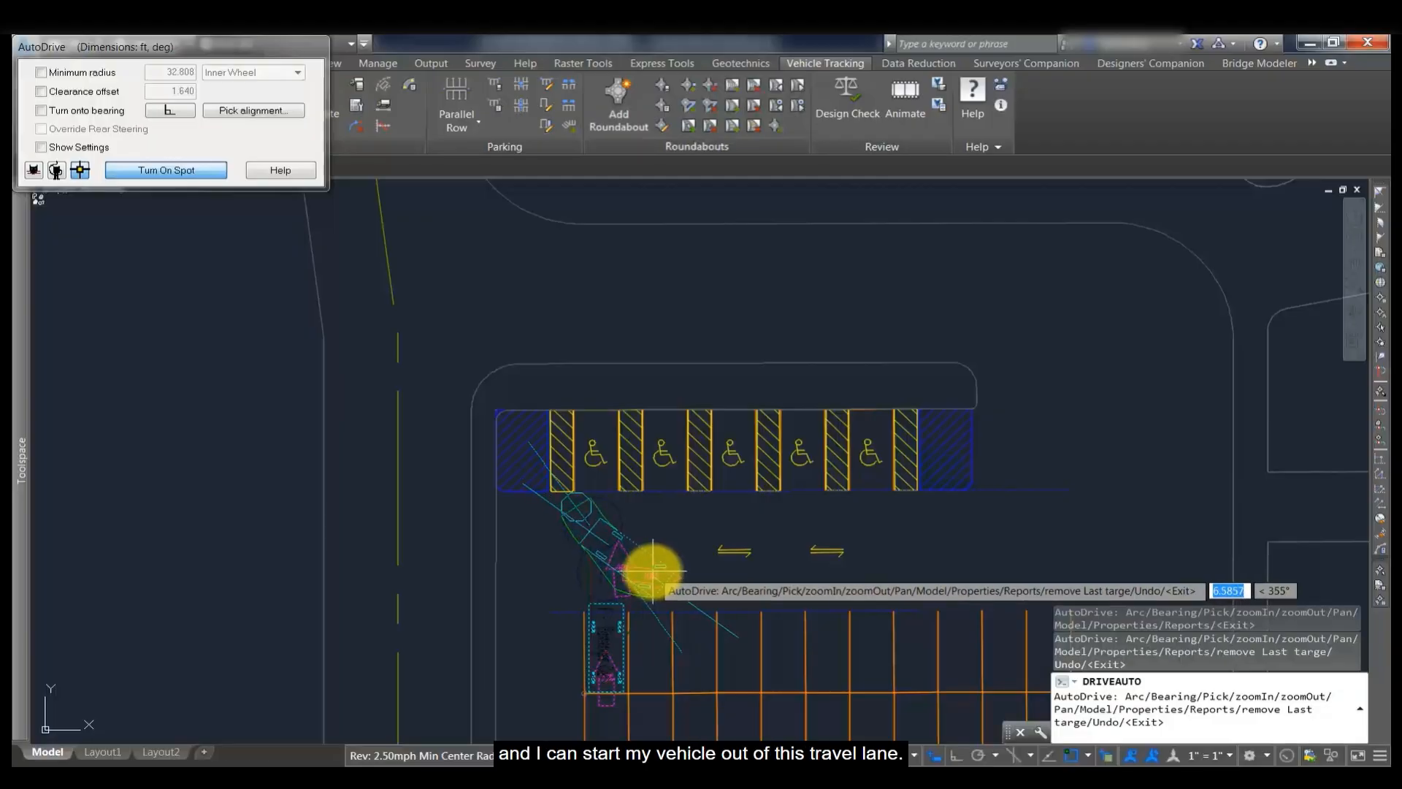
{"action": "left_click", "coordinate": [660, 570]}
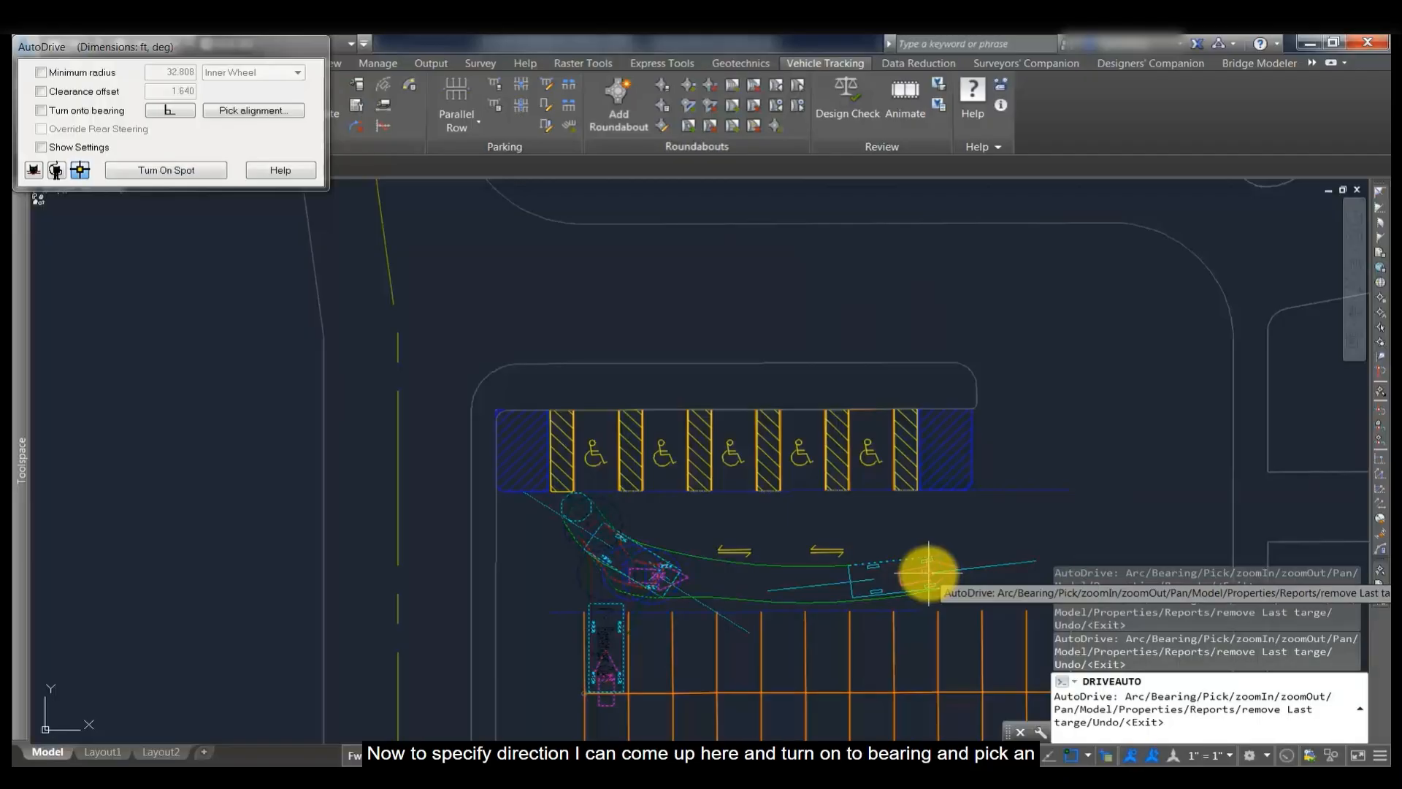
- Enable Turn onto bearing and drive the car east along the aisle, parallel to the curb line above the disabled bays
{"action": "left_click", "coordinate": [102, 110]}
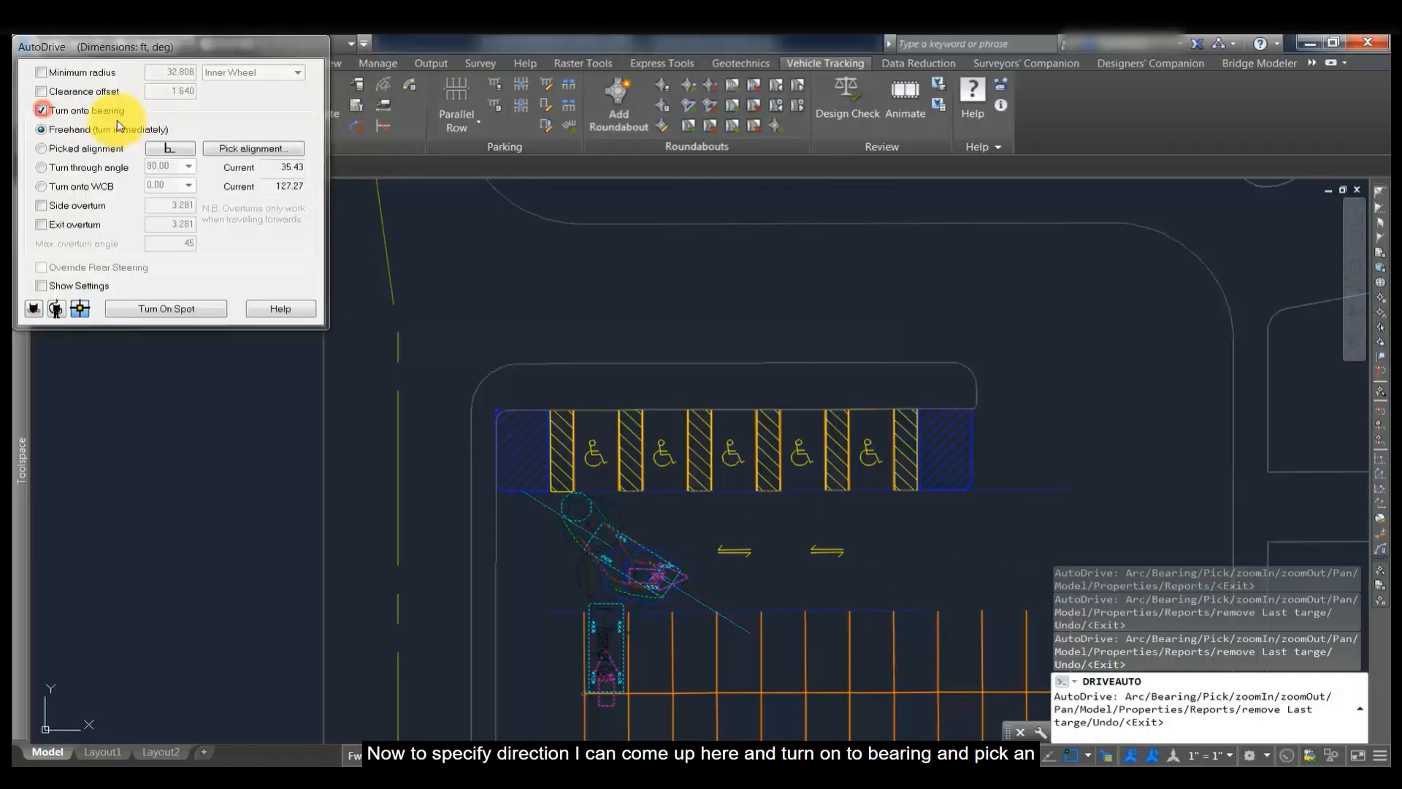
{"action": "left_click", "coordinate": [253, 148]}
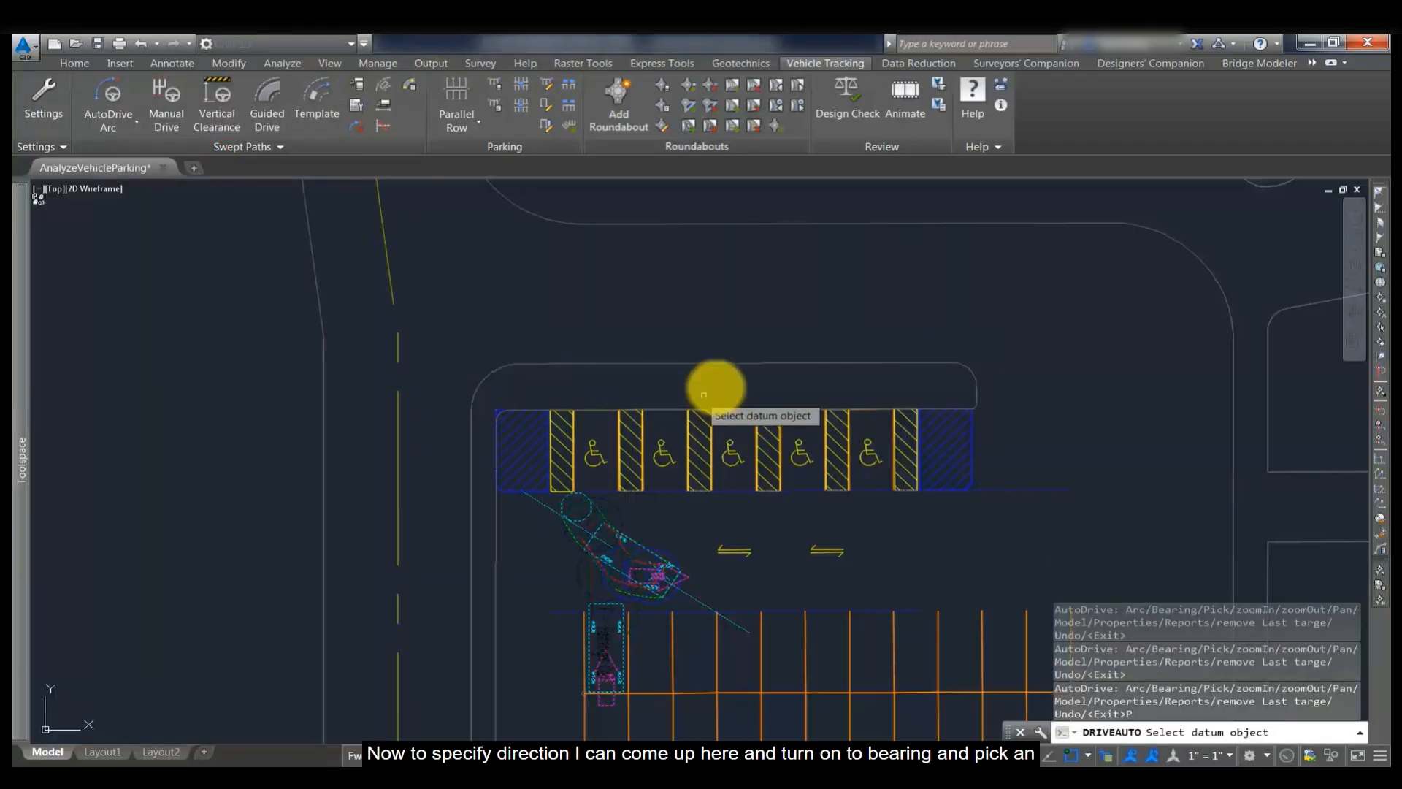
{"action": "left_click", "coordinate": [726, 363]}
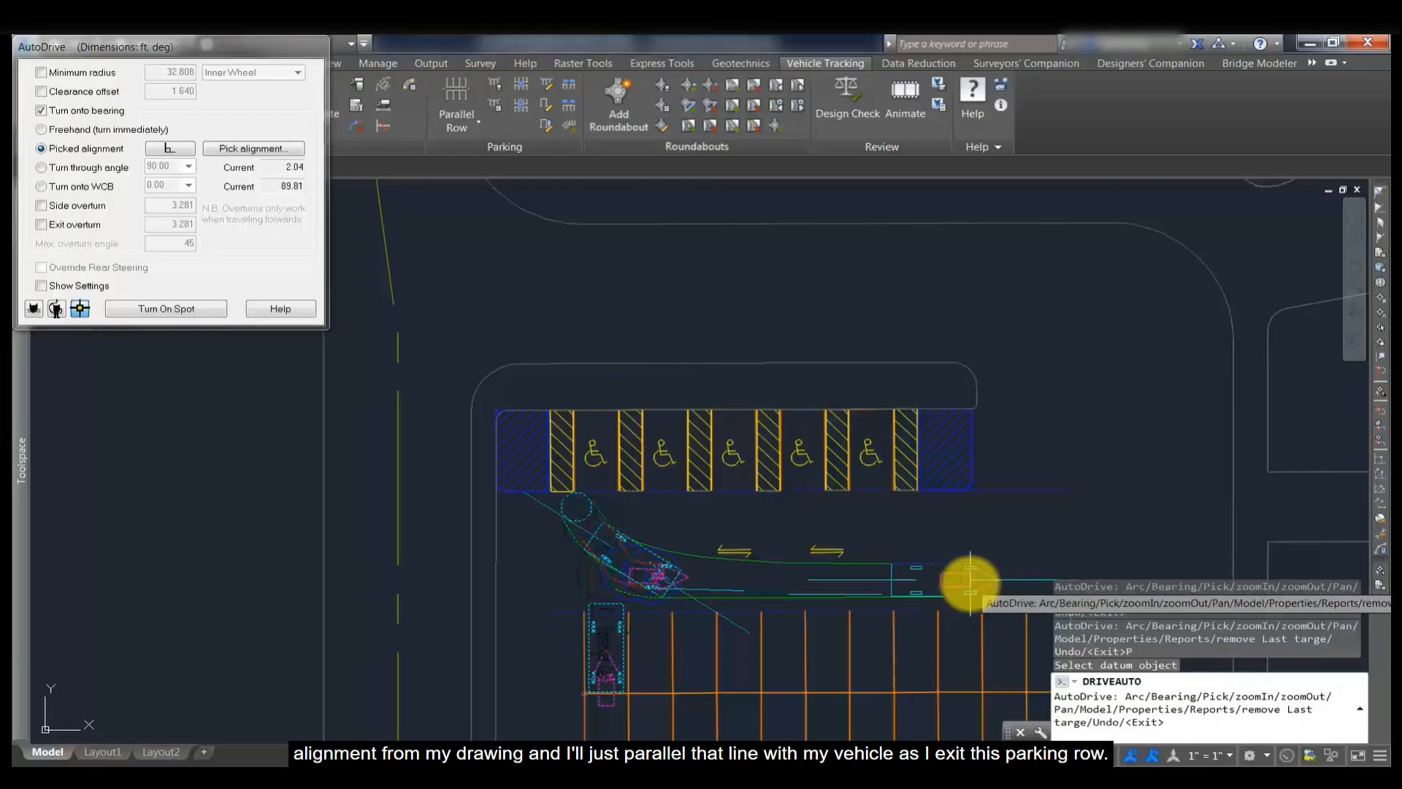
{"action": "left_click", "coordinate": [971, 582]}
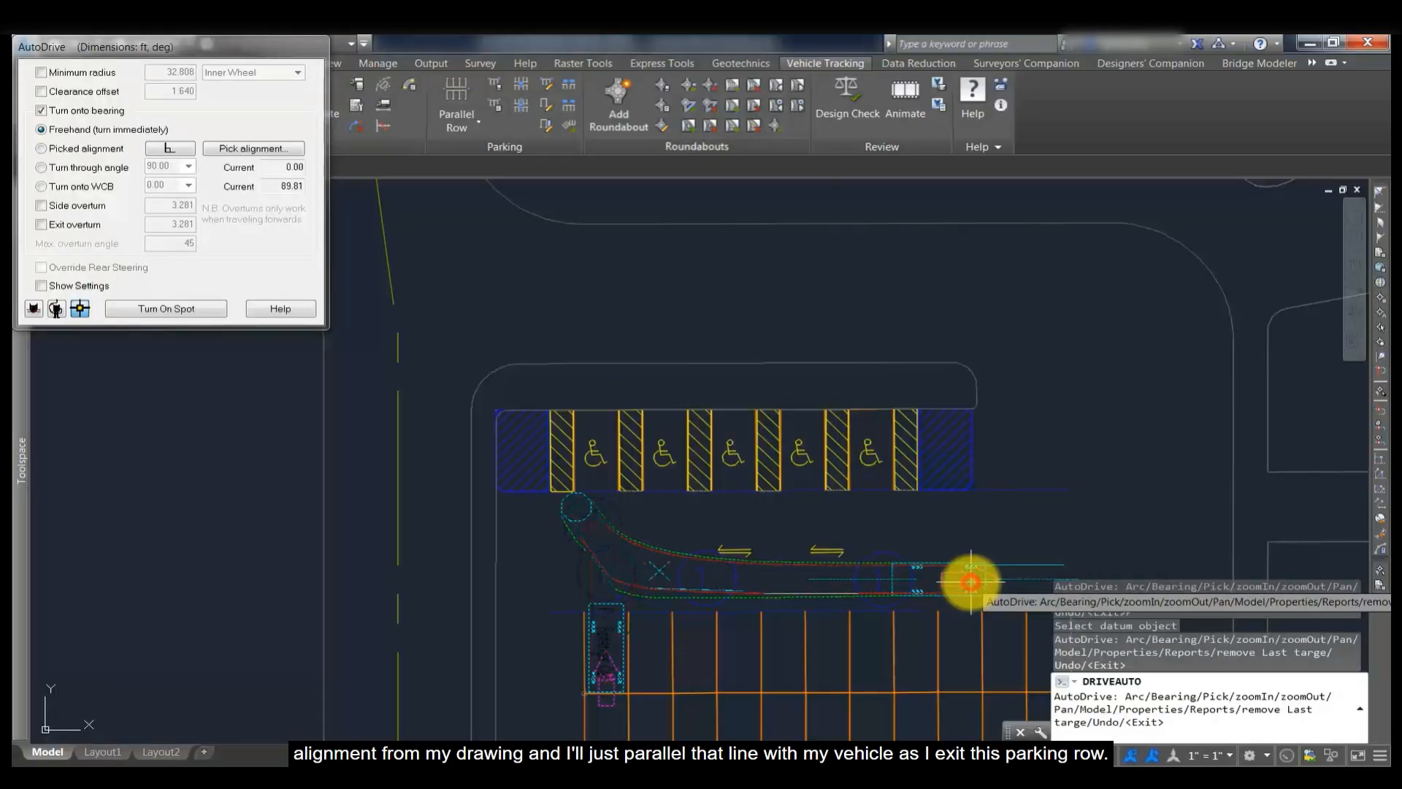
- Turn the car north out of the aisle using the eastern curb line as the picked alignment
{"action": "left_click", "coordinate": [260, 150]}
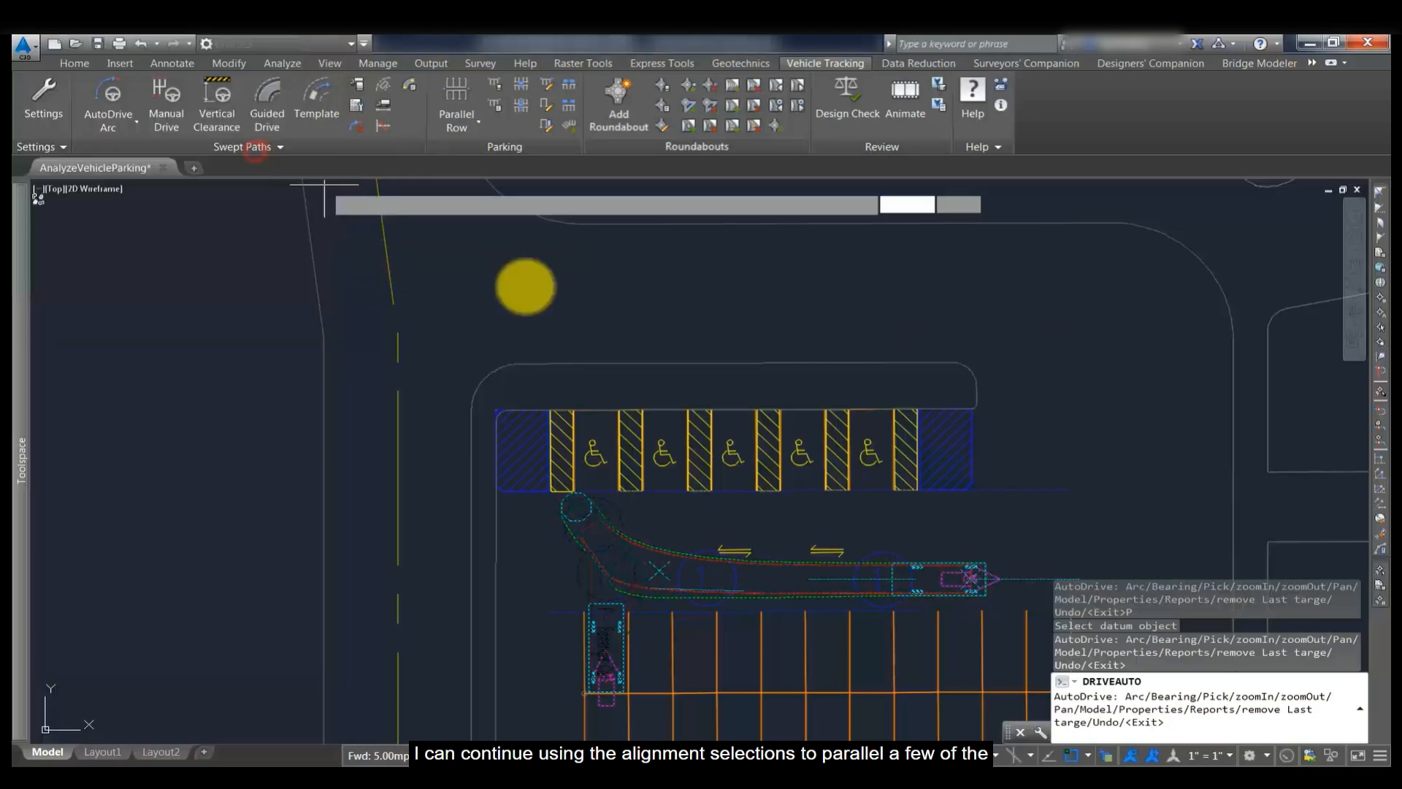
{"action": "left_click", "coordinate": [1231, 424]}
{"action": "left_click", "coordinate": [1244, 488]}
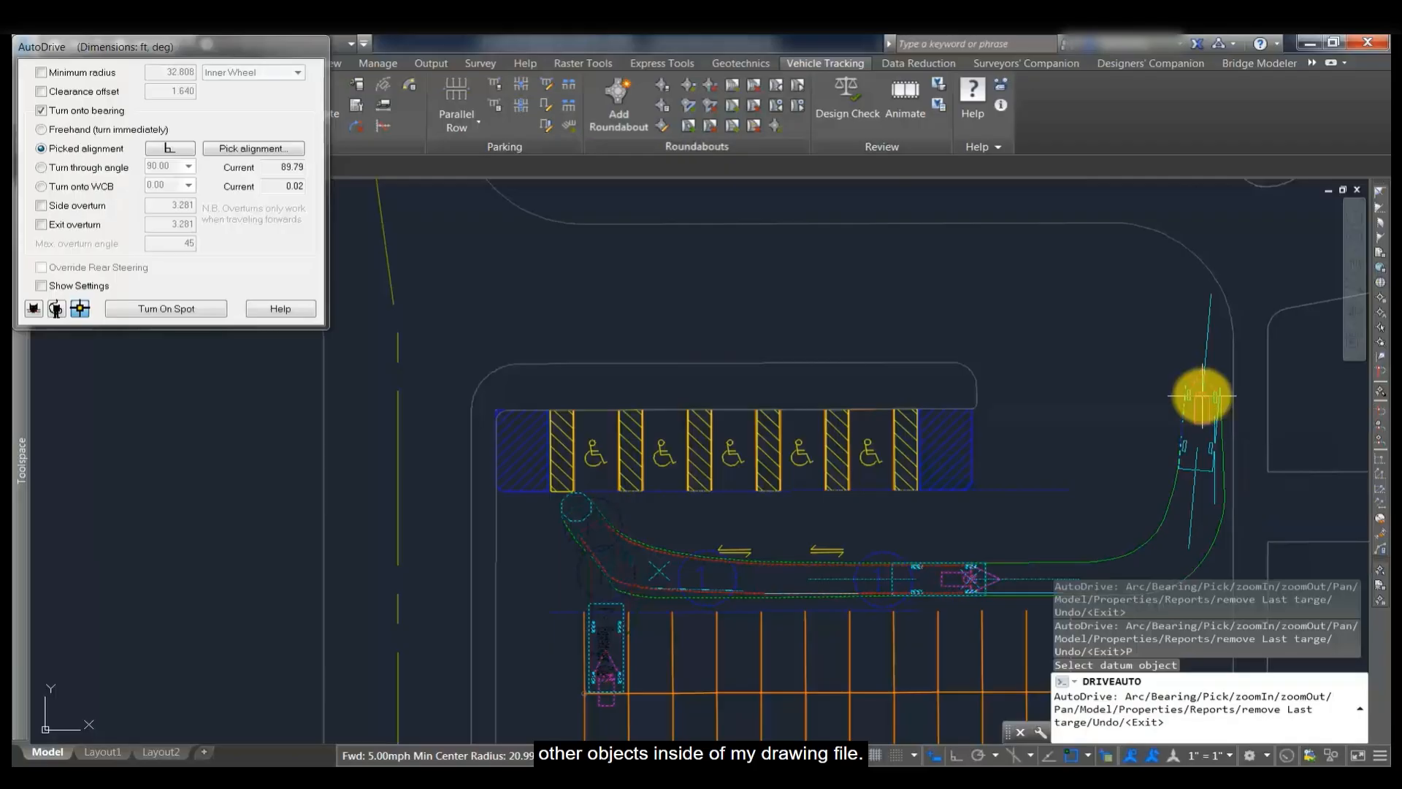
{"action": "left_click", "coordinate": [1200, 389]}
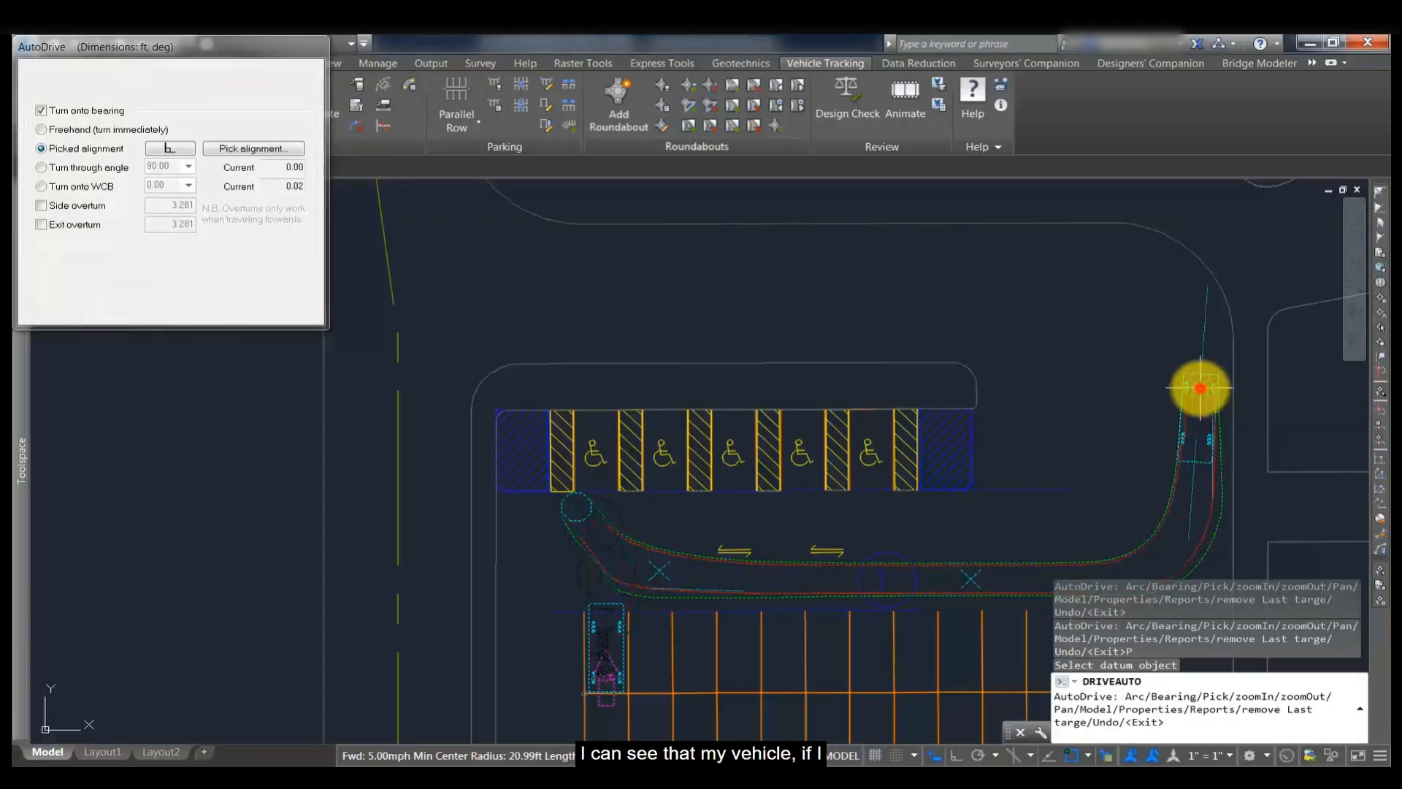
- Turn the car west using the northern curb line as the picked alignment, drive it toward the lot exit, and end the swept path
{"action": "left_click", "coordinate": [275, 150]}
{"action": "left_click", "coordinate": [685, 222]}
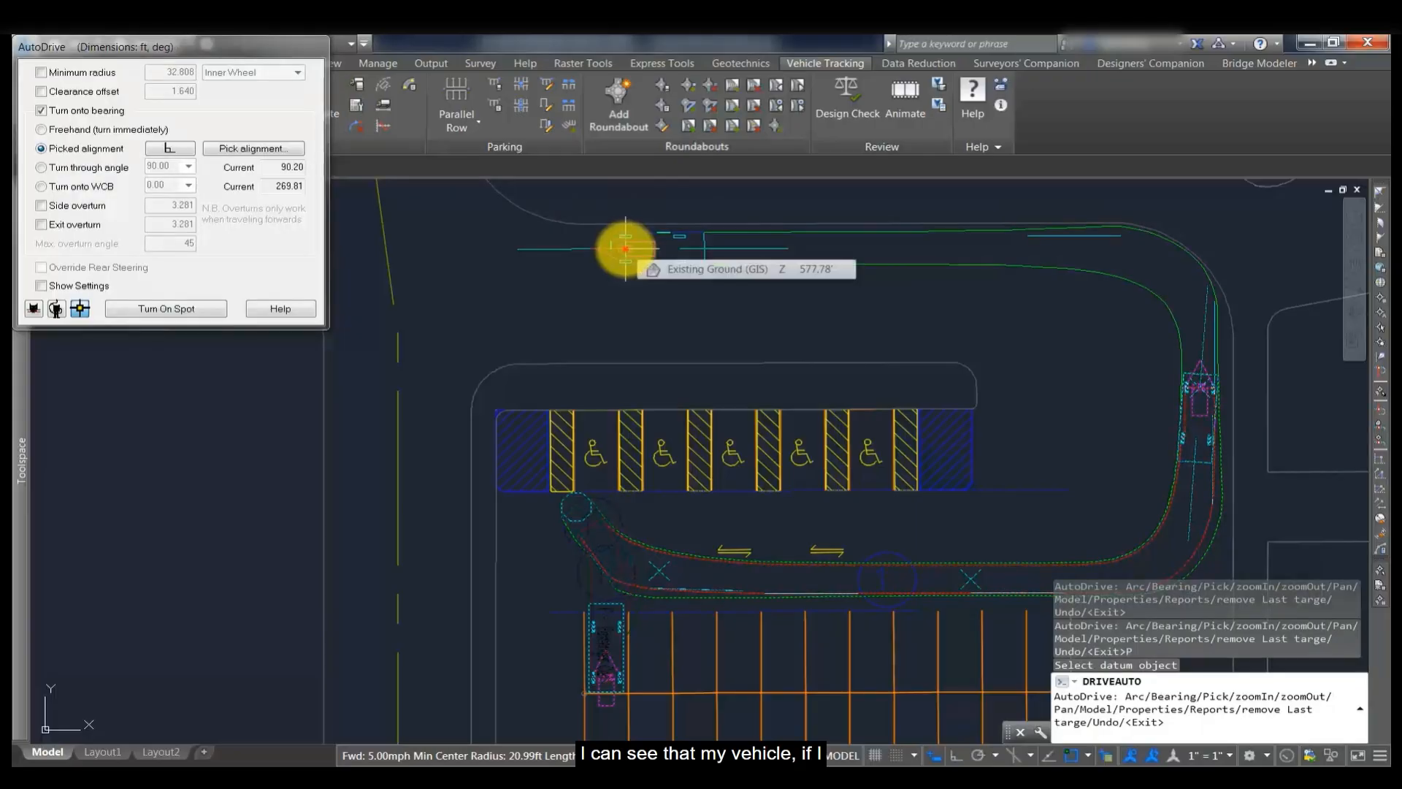
{"action": "left_click", "coordinate": [625, 248]}
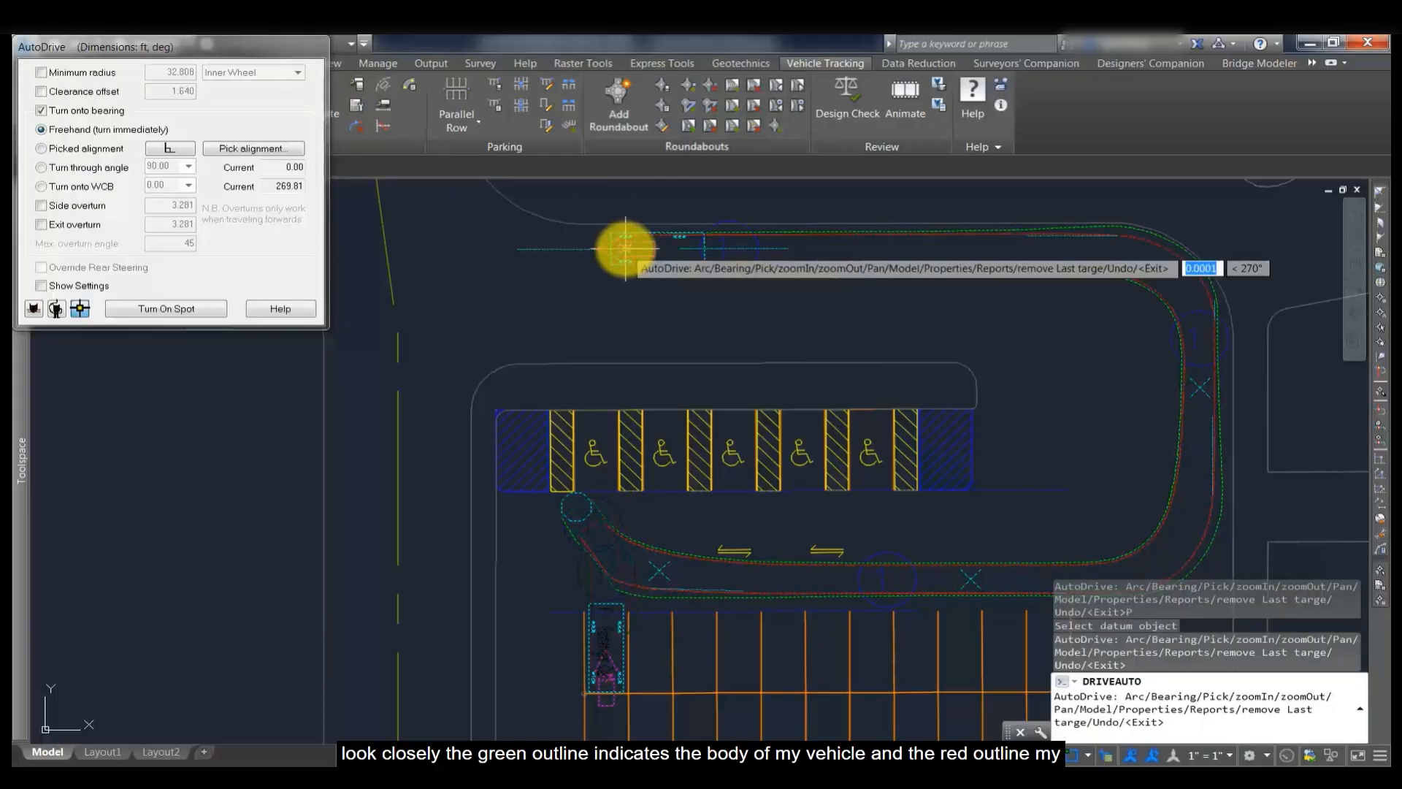
{"action": "key", "text": "Escape"}
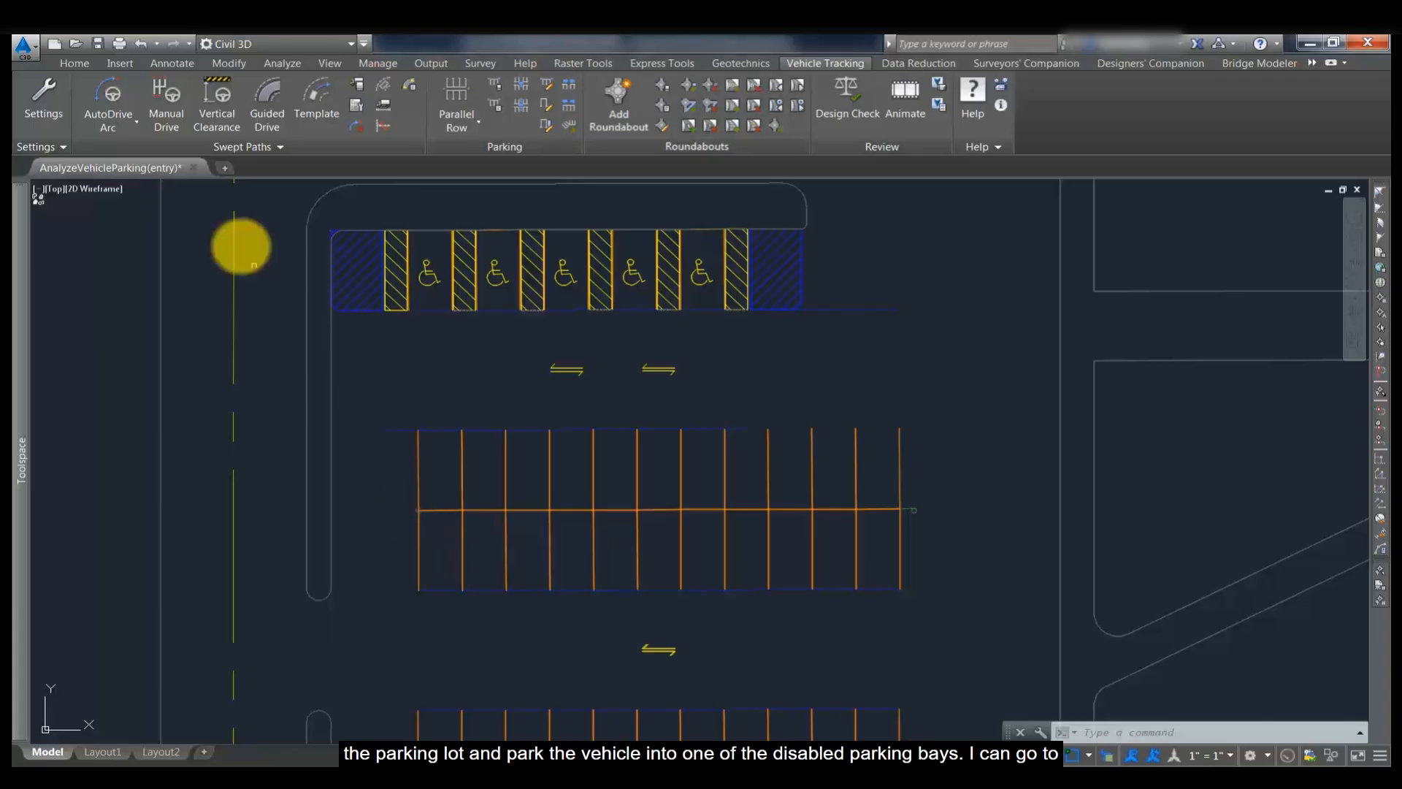
- Start an AutoDrive Arc path with the Passenger Car heading south in the western entry lane and drive it straight to a first target point
{"action": "left_click", "coordinate": [121, 85]}
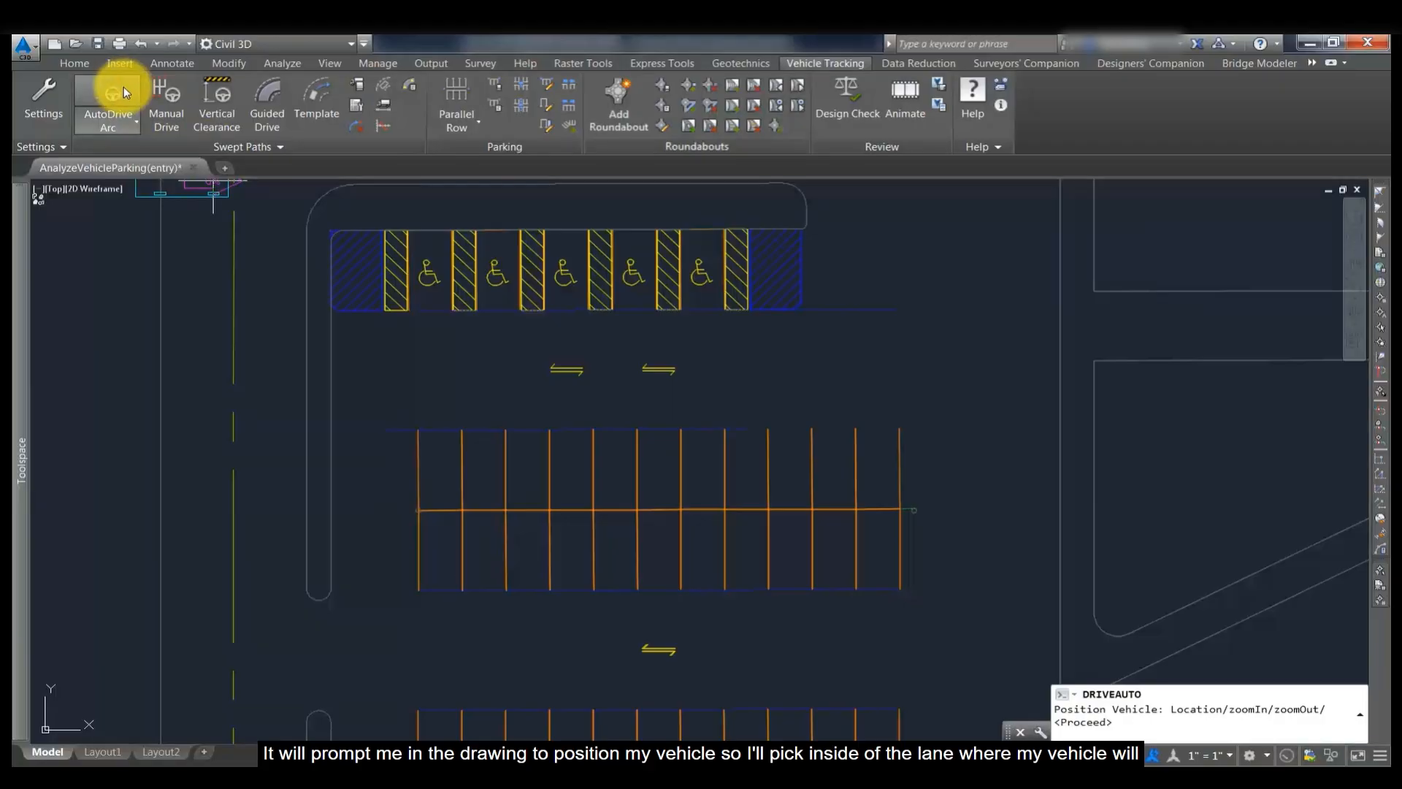
{"action": "left_click", "coordinate": [197, 246]}
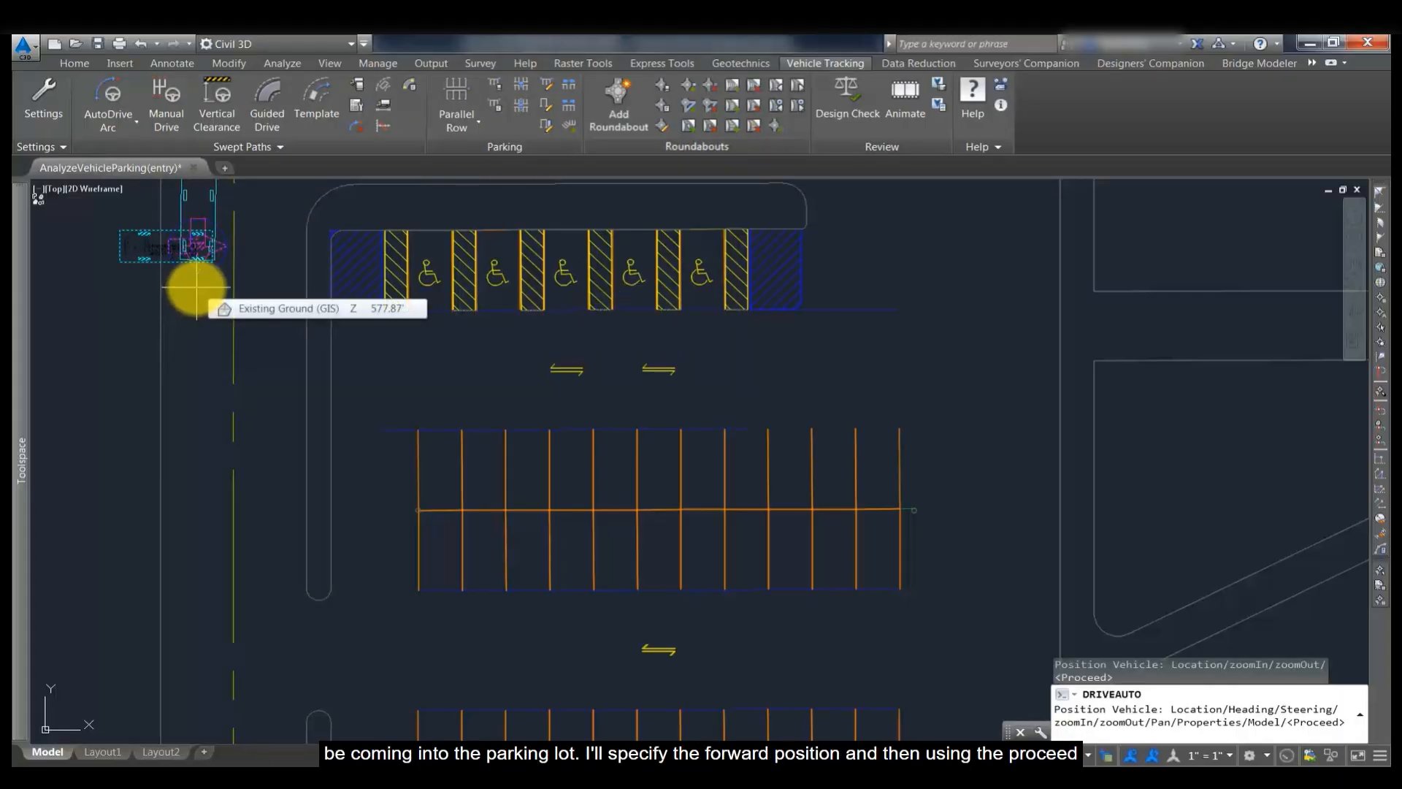
{"action": "left_click", "coordinate": [196, 287]}
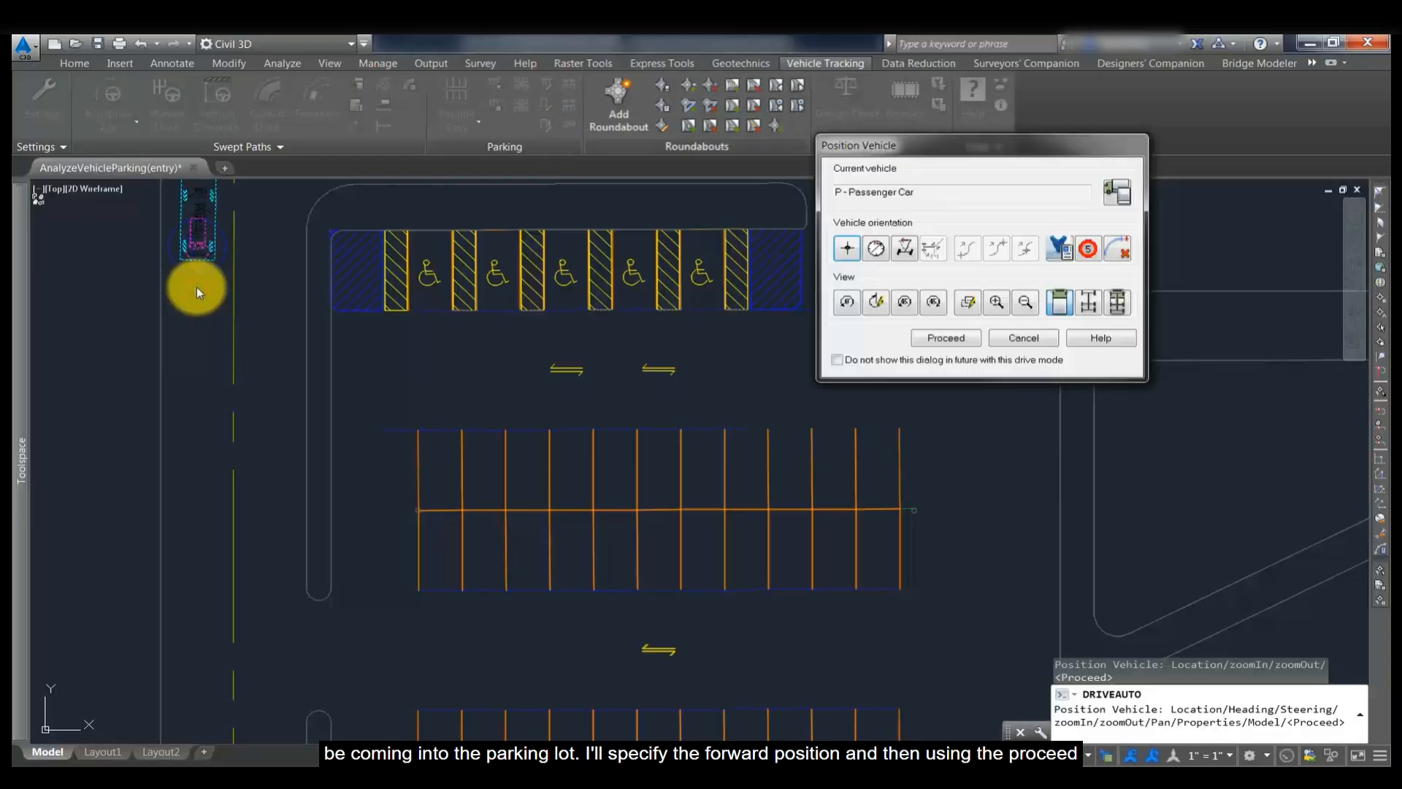
{"action": "left_click", "coordinate": [946, 338]}
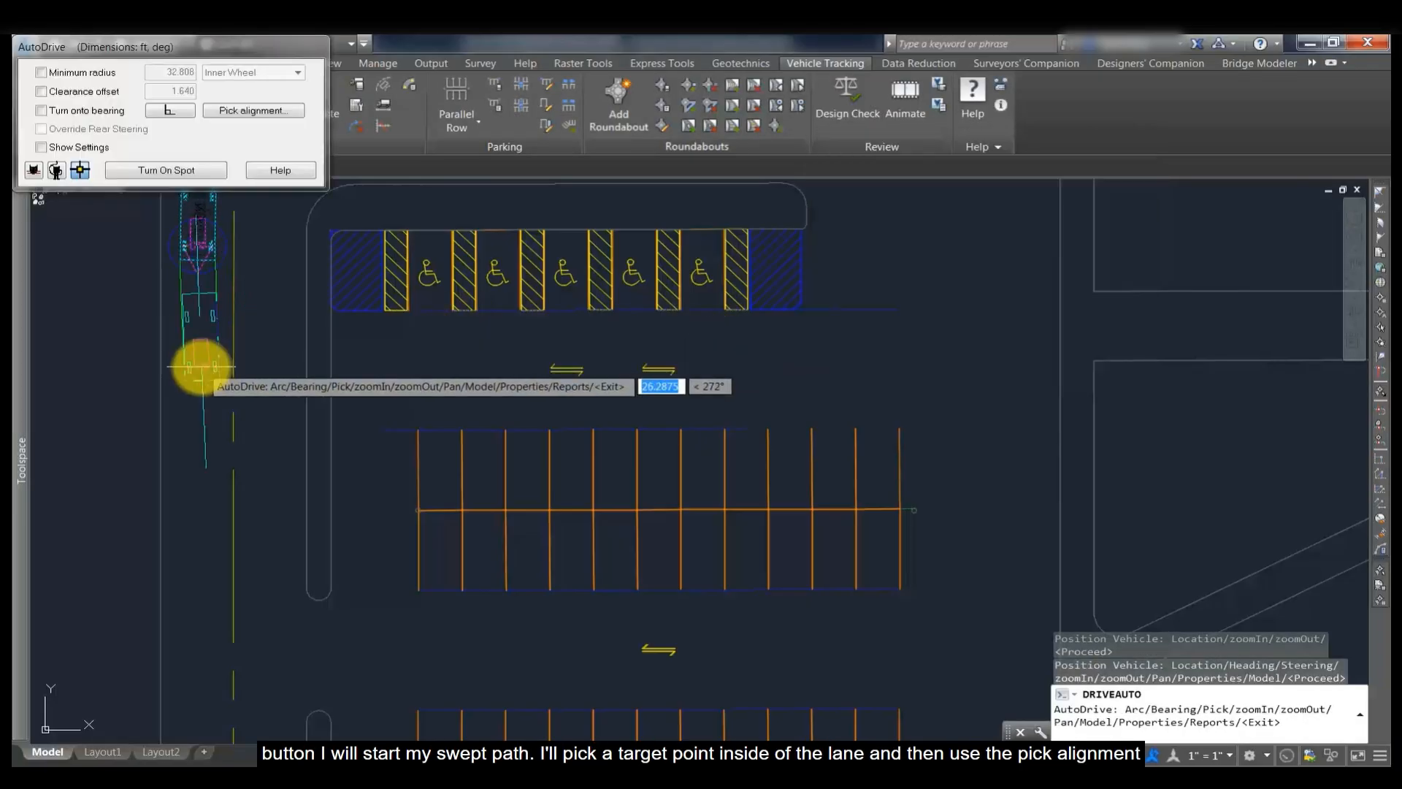
{"action": "left_click", "coordinate": [195, 458]}
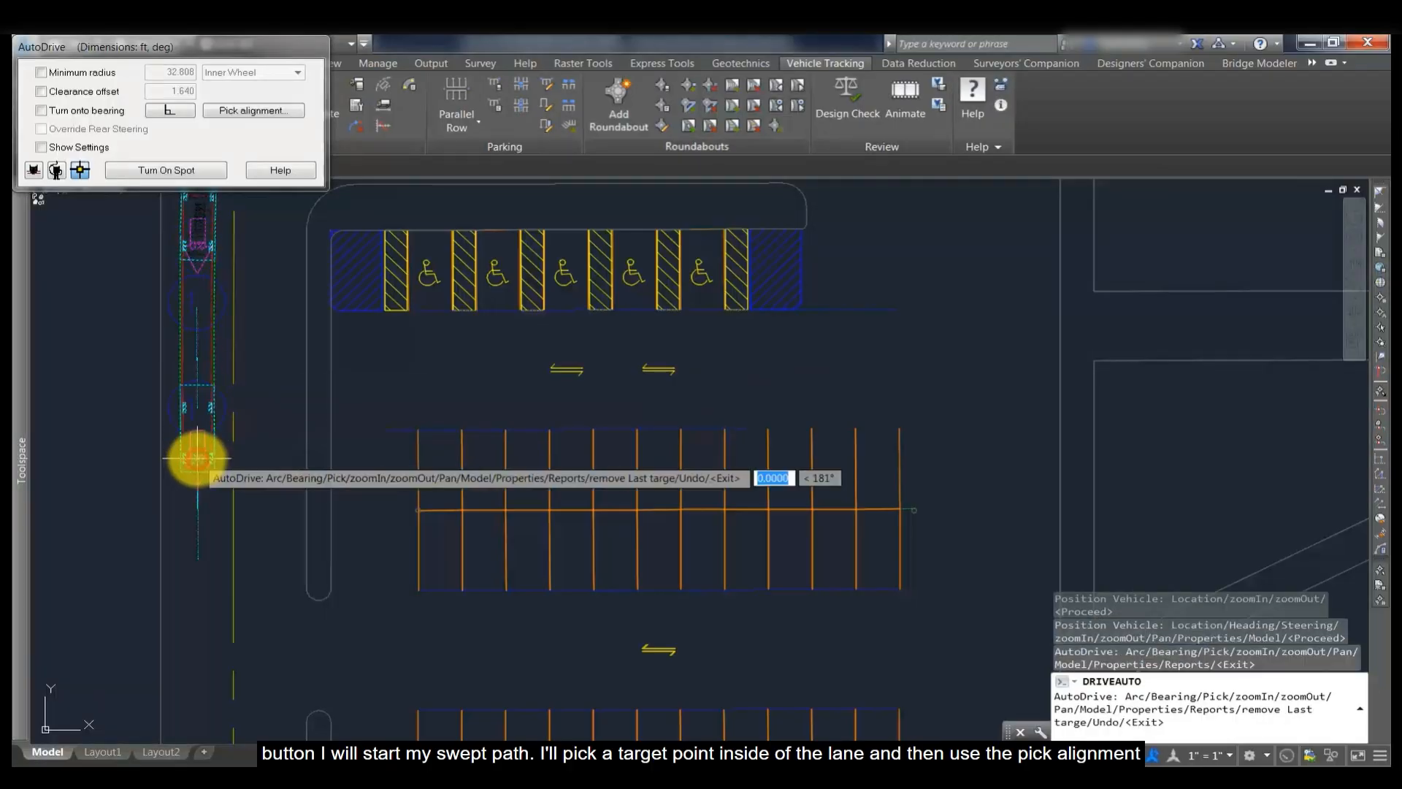
- Turn the car east into the parking lot's southern aisle using the curb line above the disabled bays as the picked alignment
{"action": "left_click", "coordinate": [246, 112]}
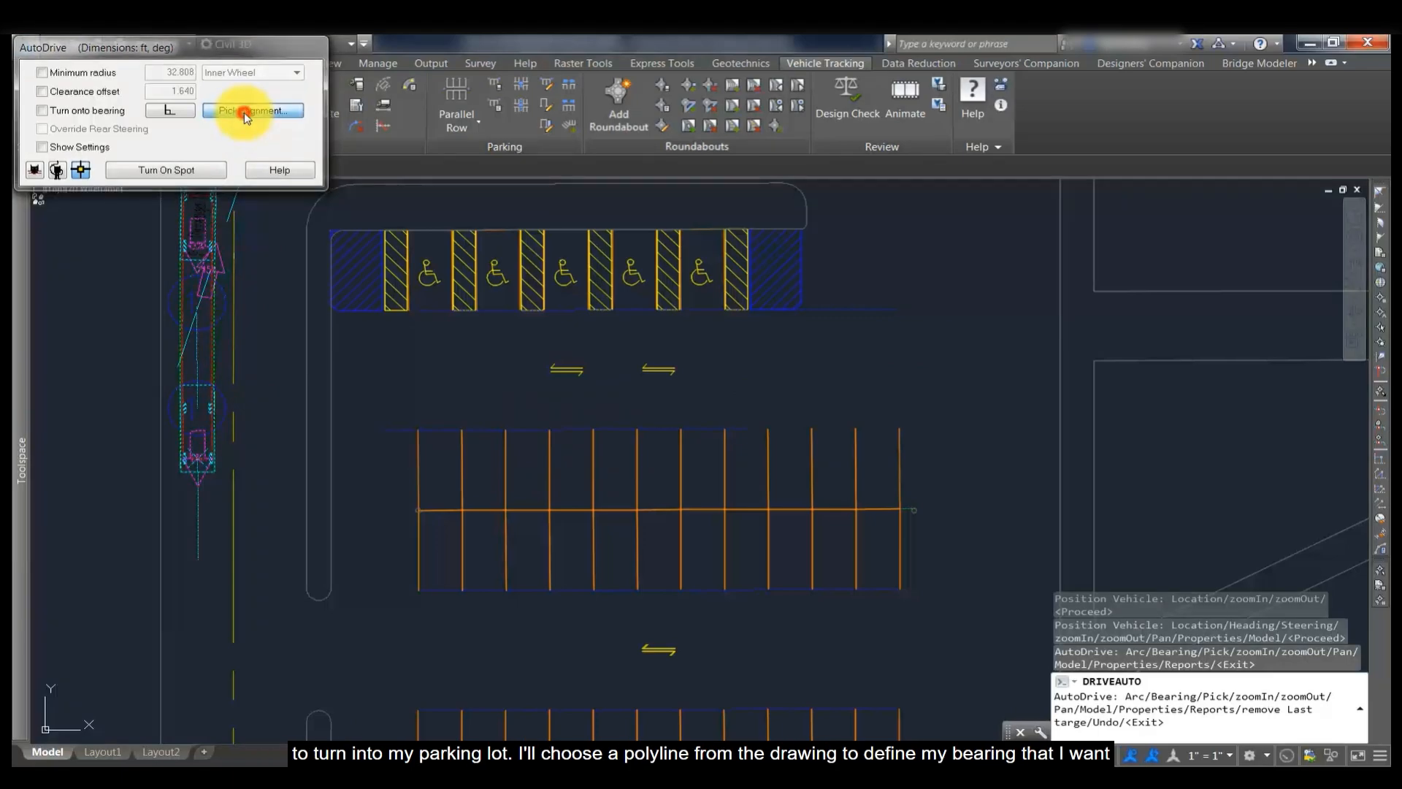
{"action": "left_click", "coordinate": [405, 184]}
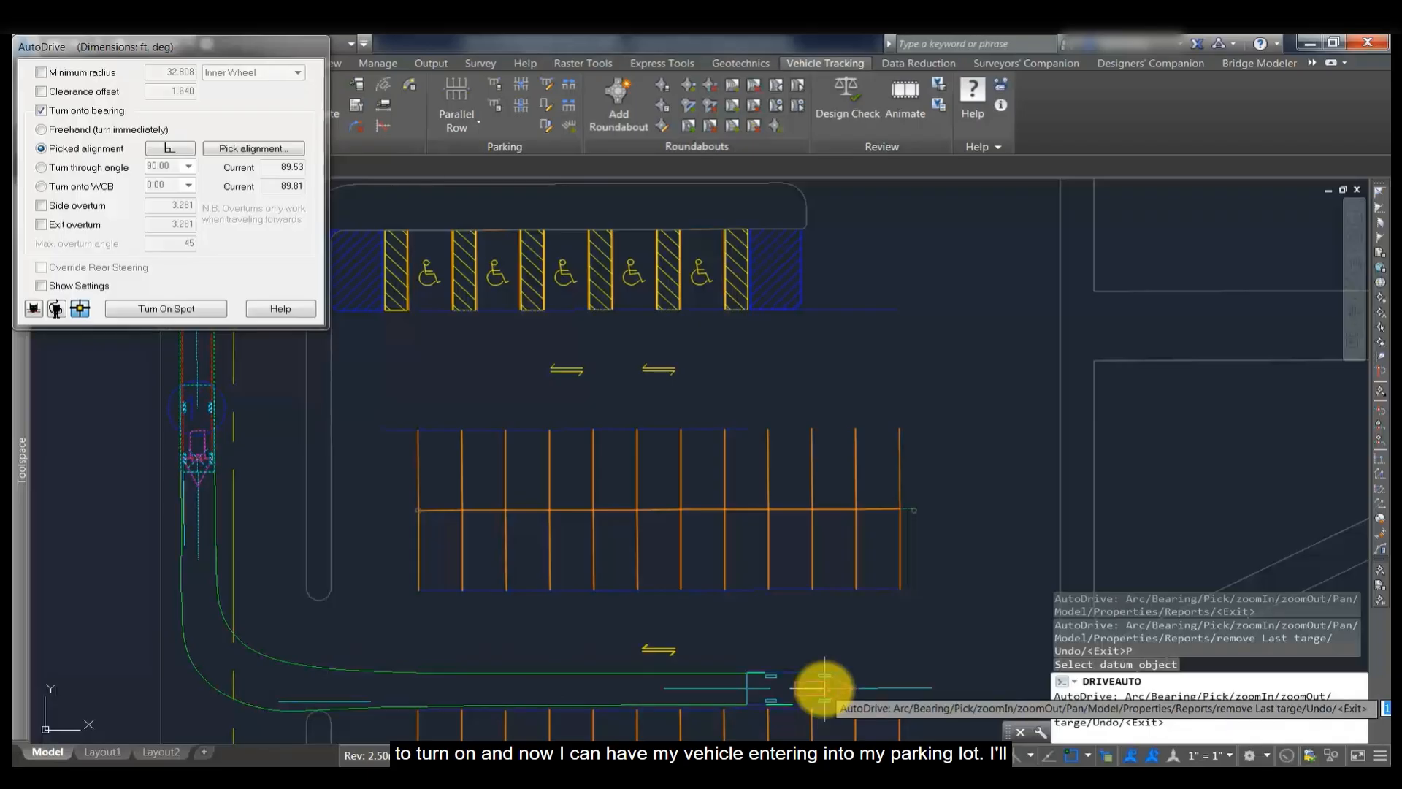
{"action": "left_click", "coordinate": [824, 687]}
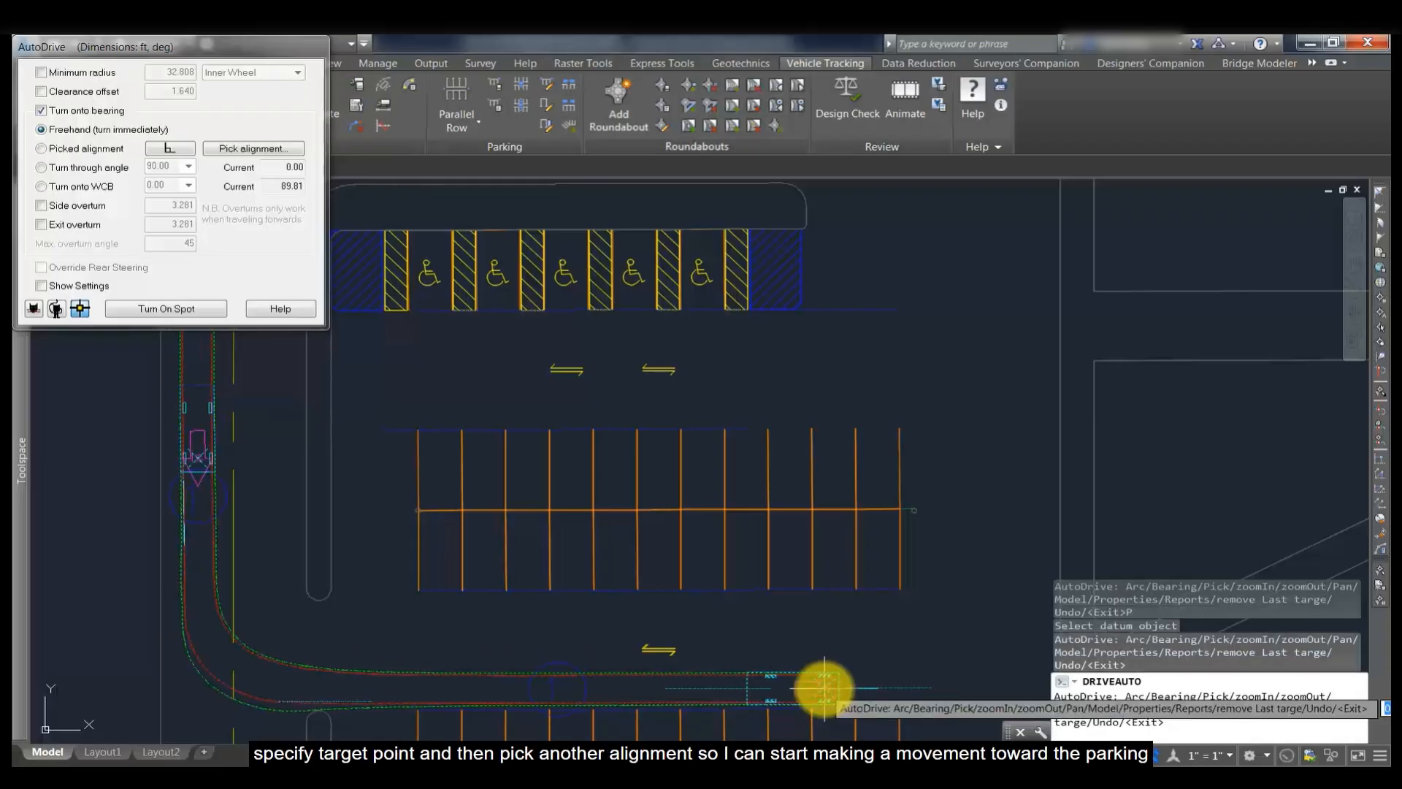
- Turn the car north at the aisle's east end using the eastern curb polyline as the picked alignment
{"action": "left_click", "coordinate": [254, 148]}
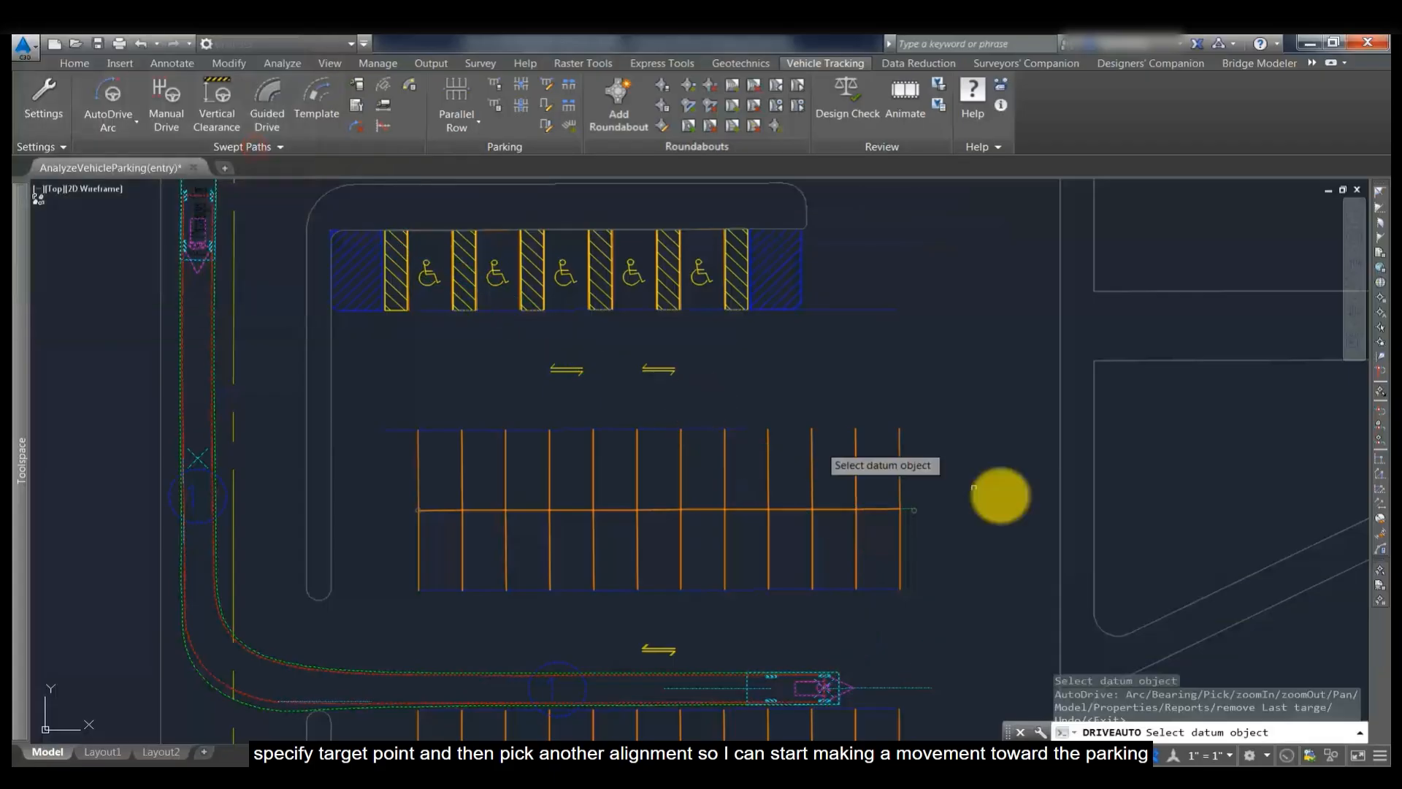
{"action": "left_click", "coordinate": [1059, 502]}
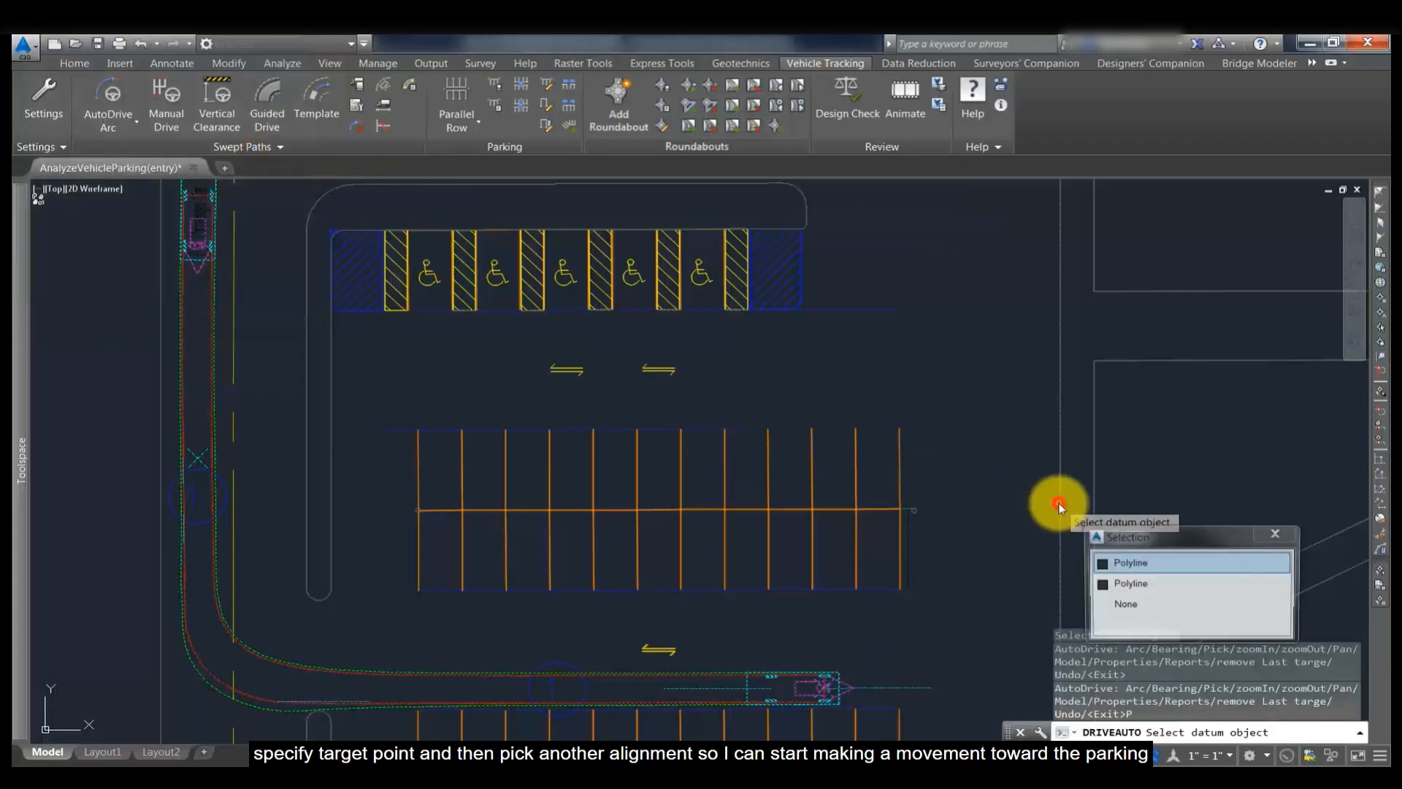
{"action": "left_click", "coordinate": [1127, 564]}
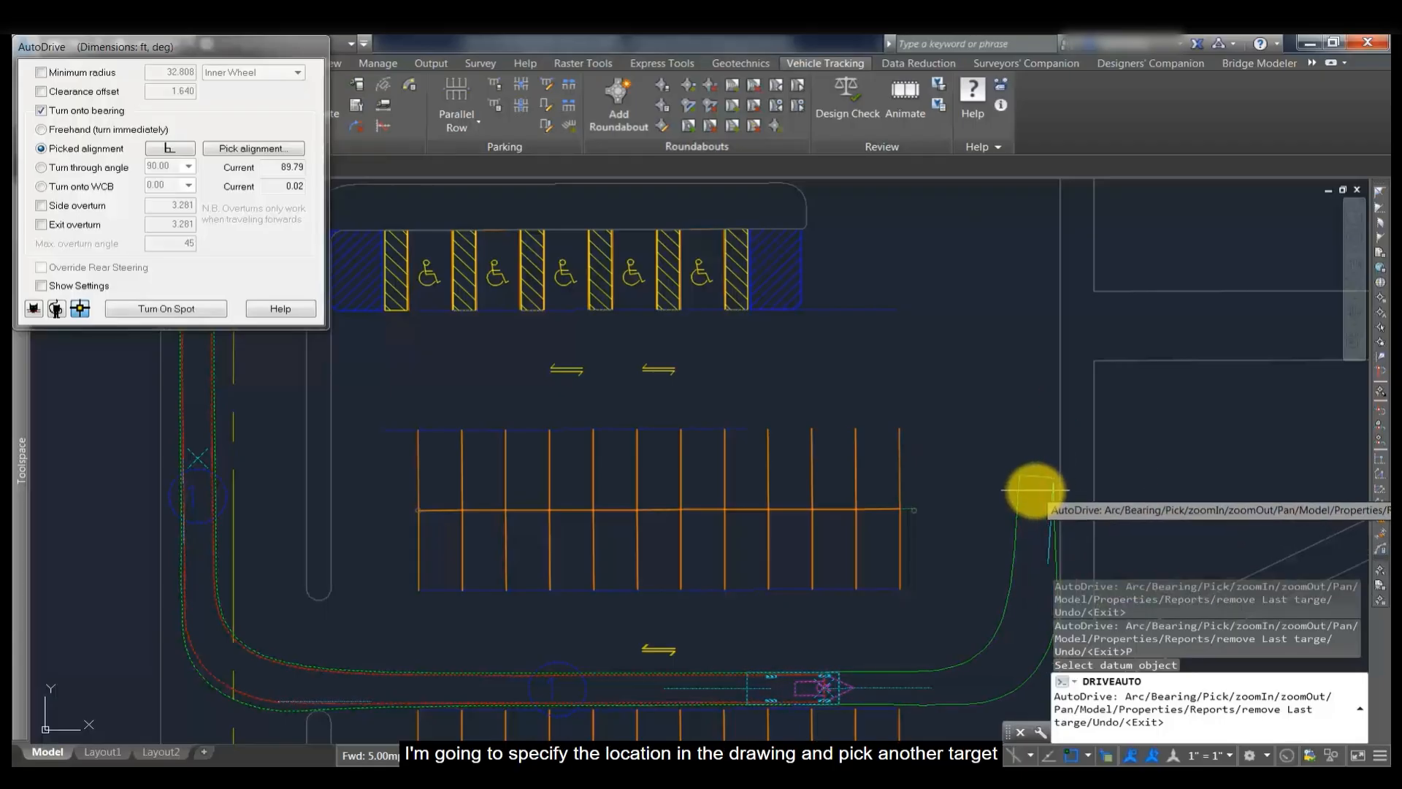
{"action": "left_click", "coordinate": [1035, 491]}
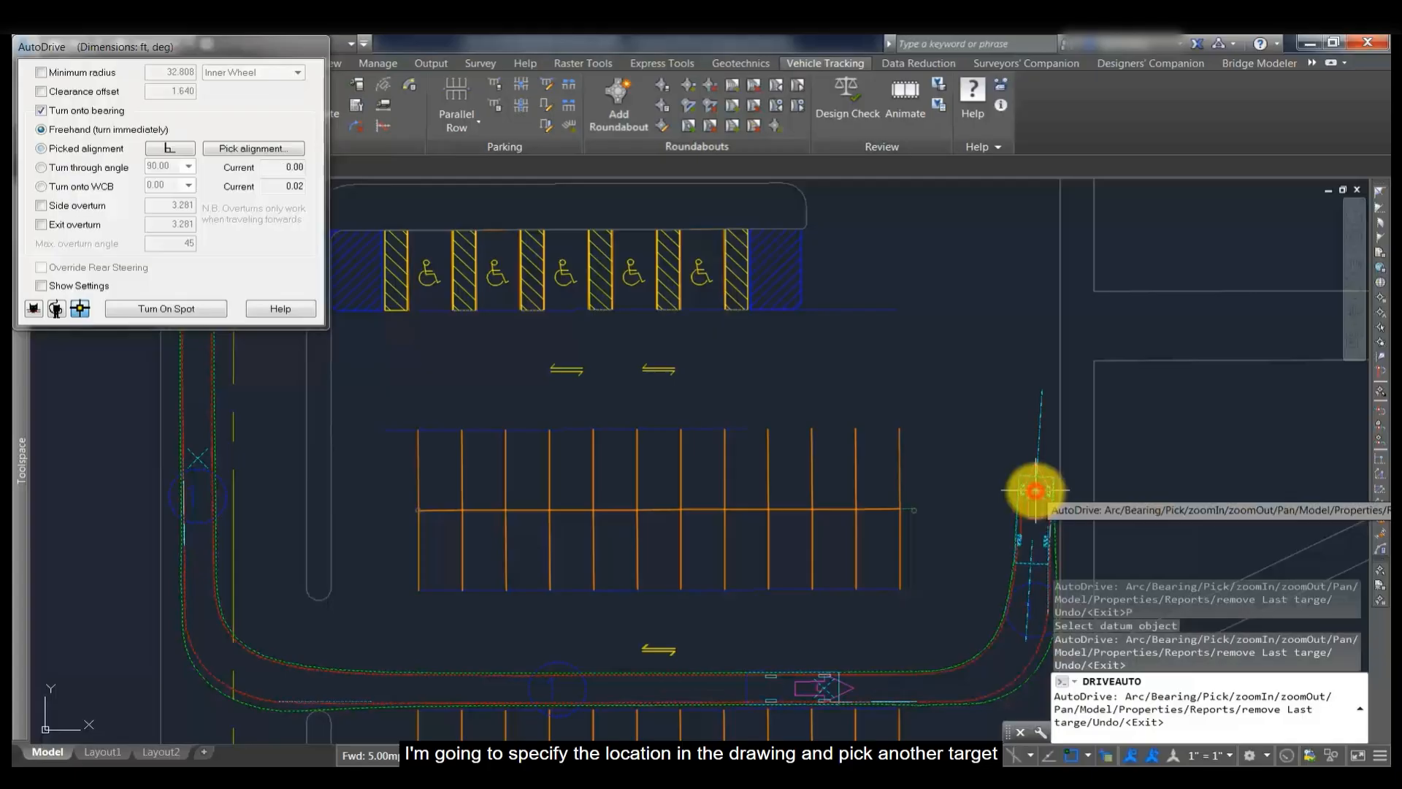
- Turn the car sharply west into the aisle below the disabled bays, aligned to the curb line above those bays
{"action": "left_click", "coordinate": [280, 150]}
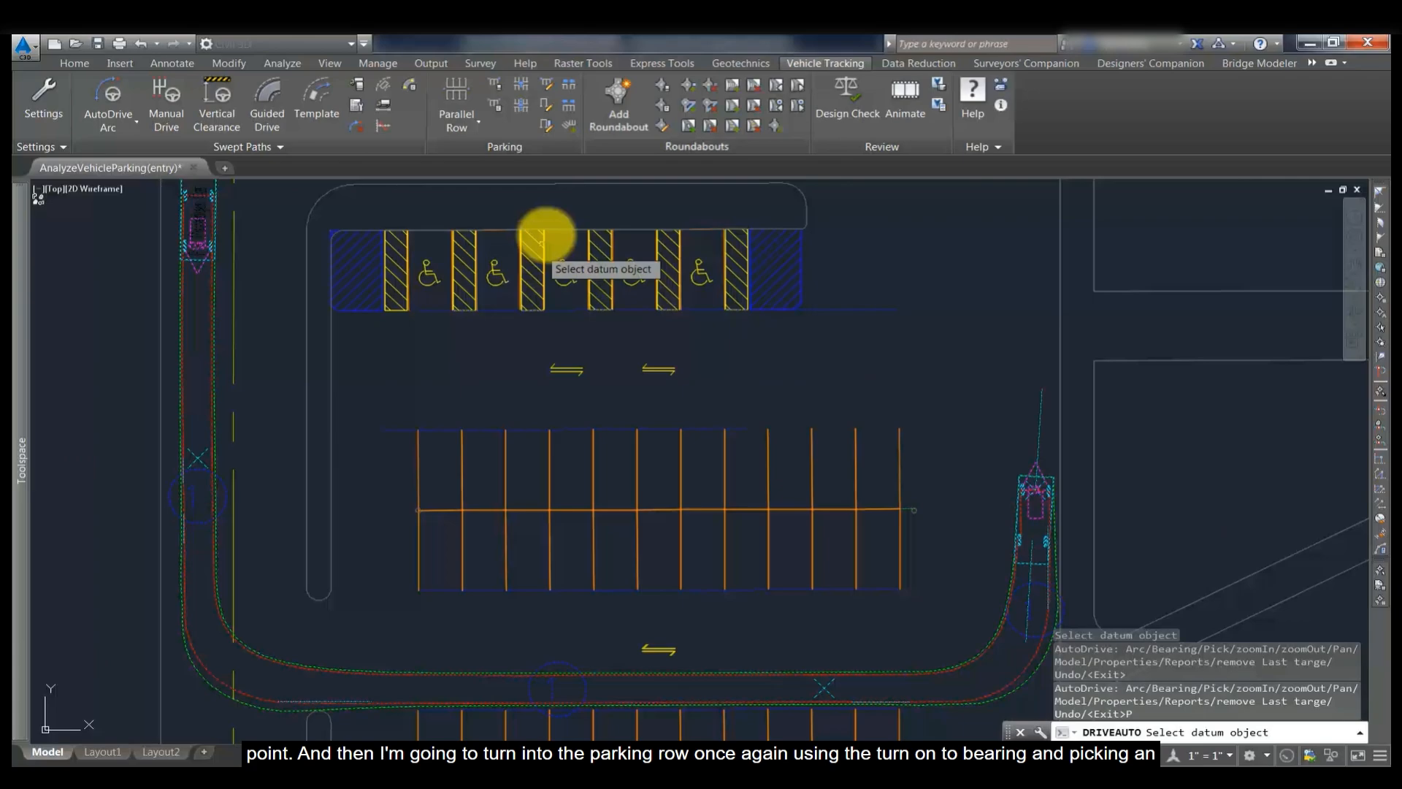
{"action": "left_click", "coordinate": [539, 185]}
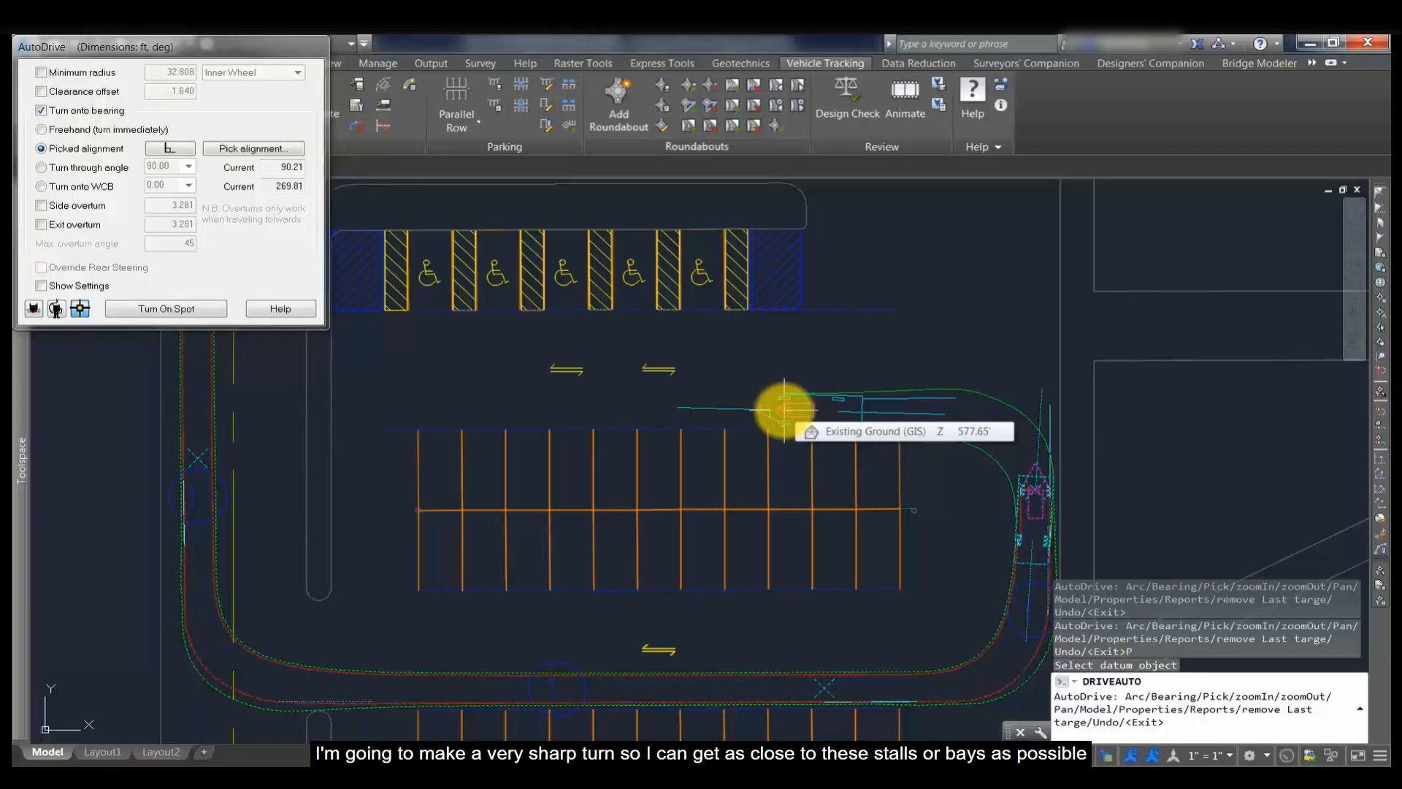
{"action": "left_click", "coordinate": [783, 410]}
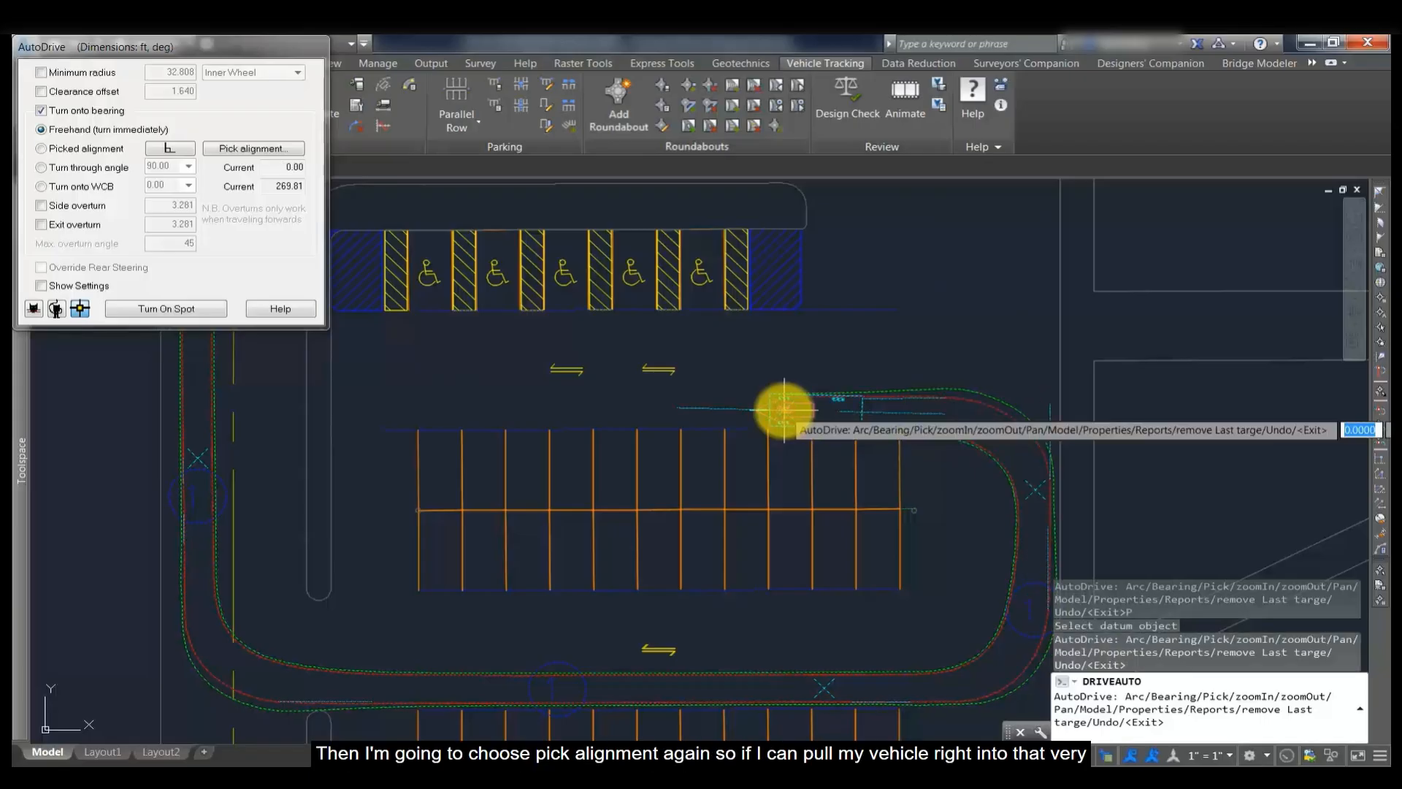
- Pull the car north into the easternmost disabled bay using the western island's edge as the picked alignment, and end the swept path
{"action": "left_click", "coordinate": [265, 151]}
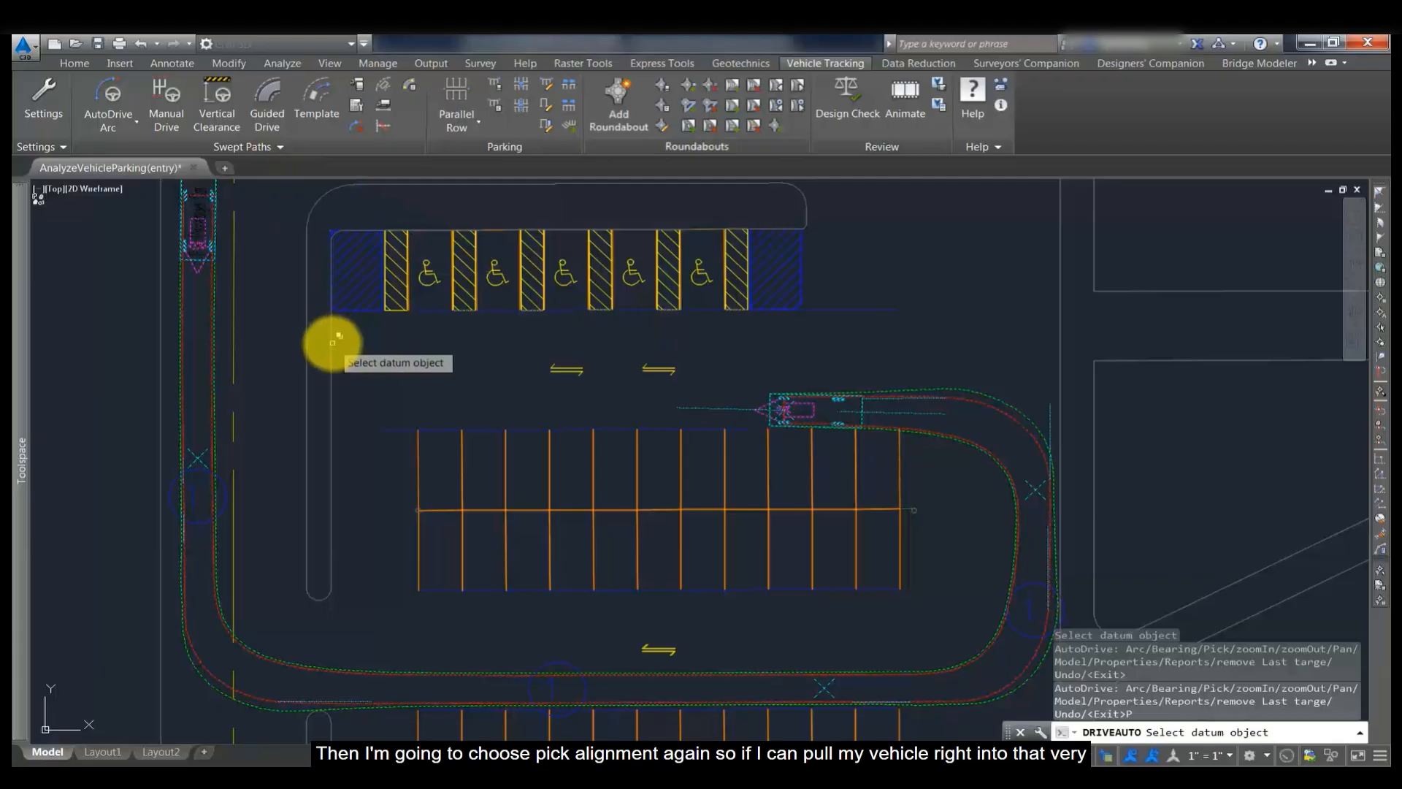
{"action": "left_click", "coordinate": [332, 341]}
{"action": "left_click", "coordinate": [451, 424]}
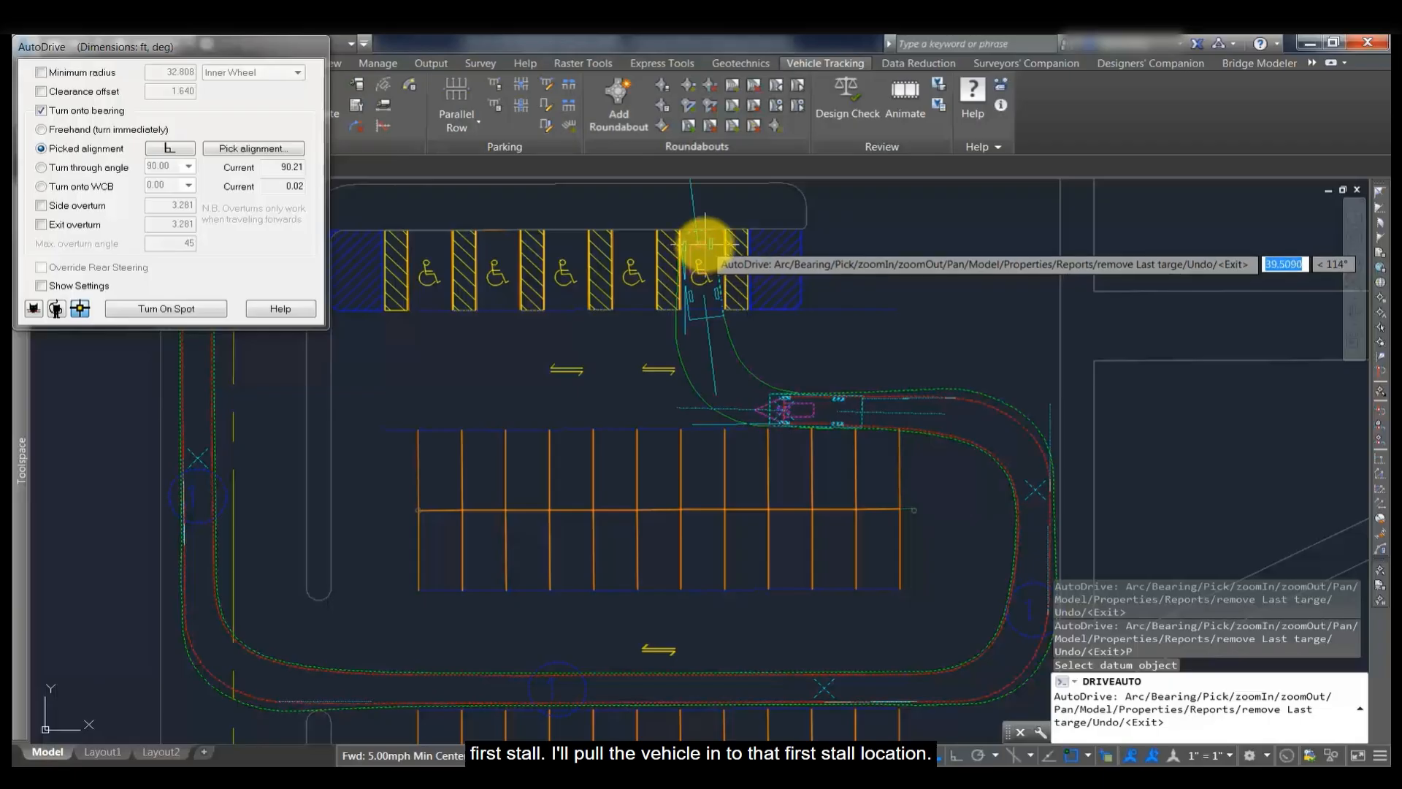
{"action": "left_click", "coordinate": [705, 244]}
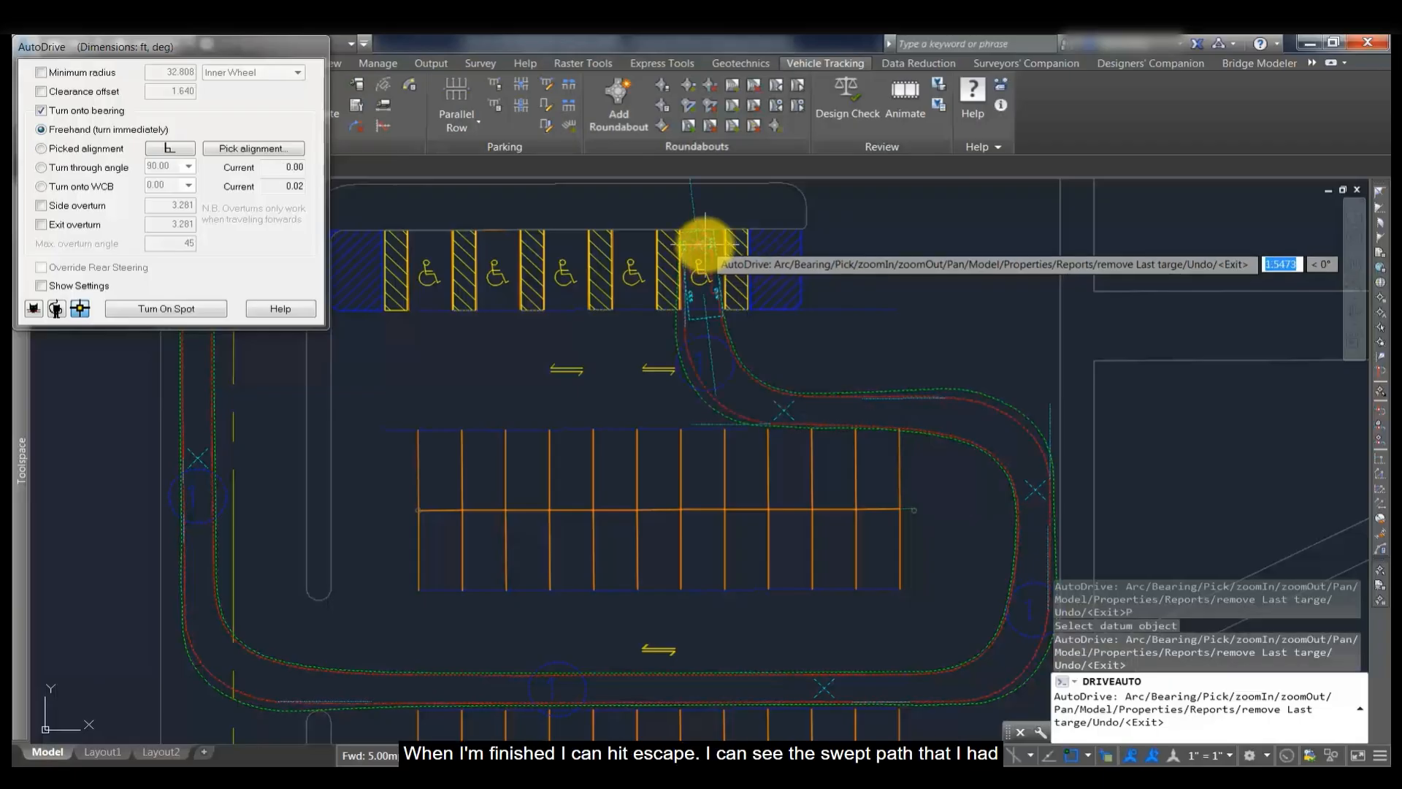
{"action": "key", "text": "Escape"}
{"action": "key", "text": "Escape"}
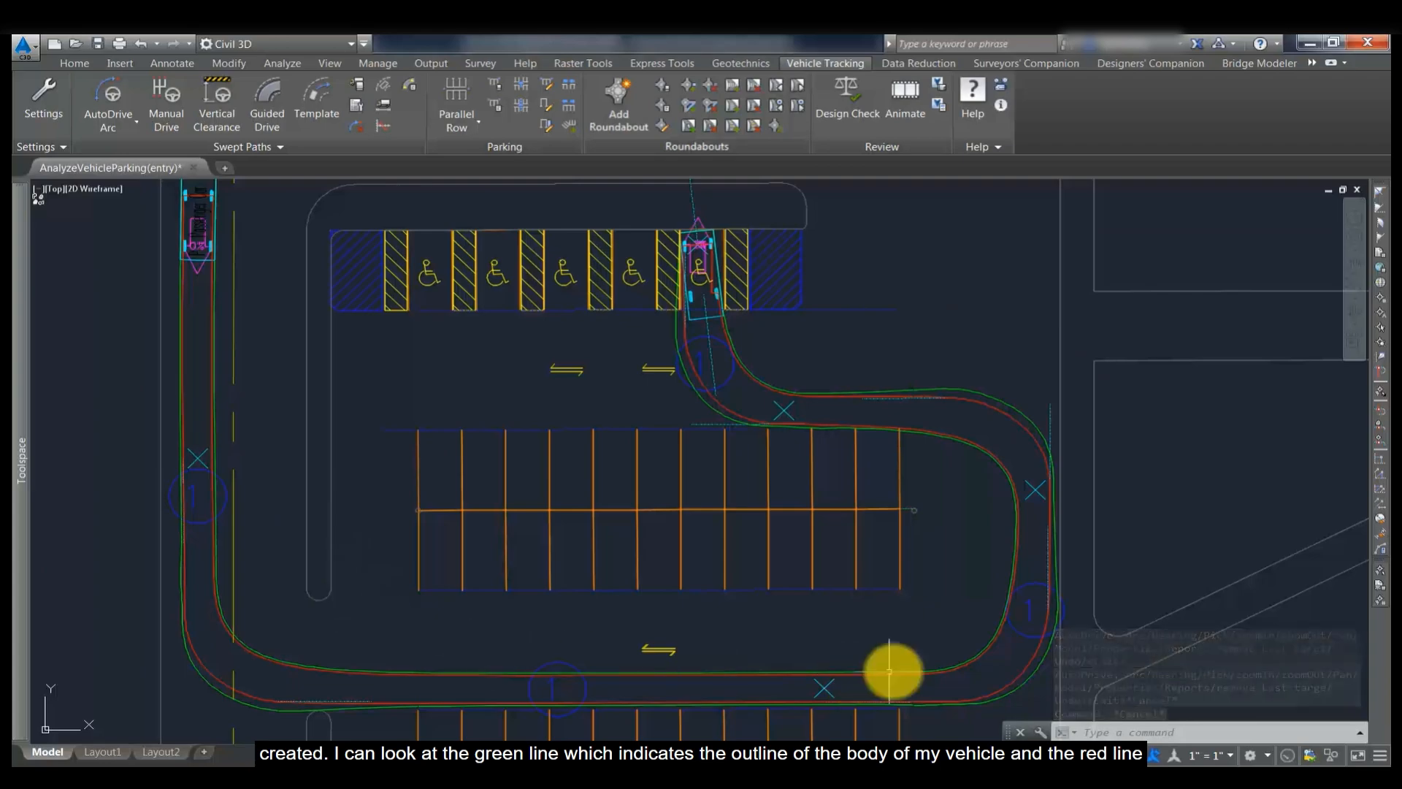
{"action": "mouse_move", "coordinate": [893, 670]}
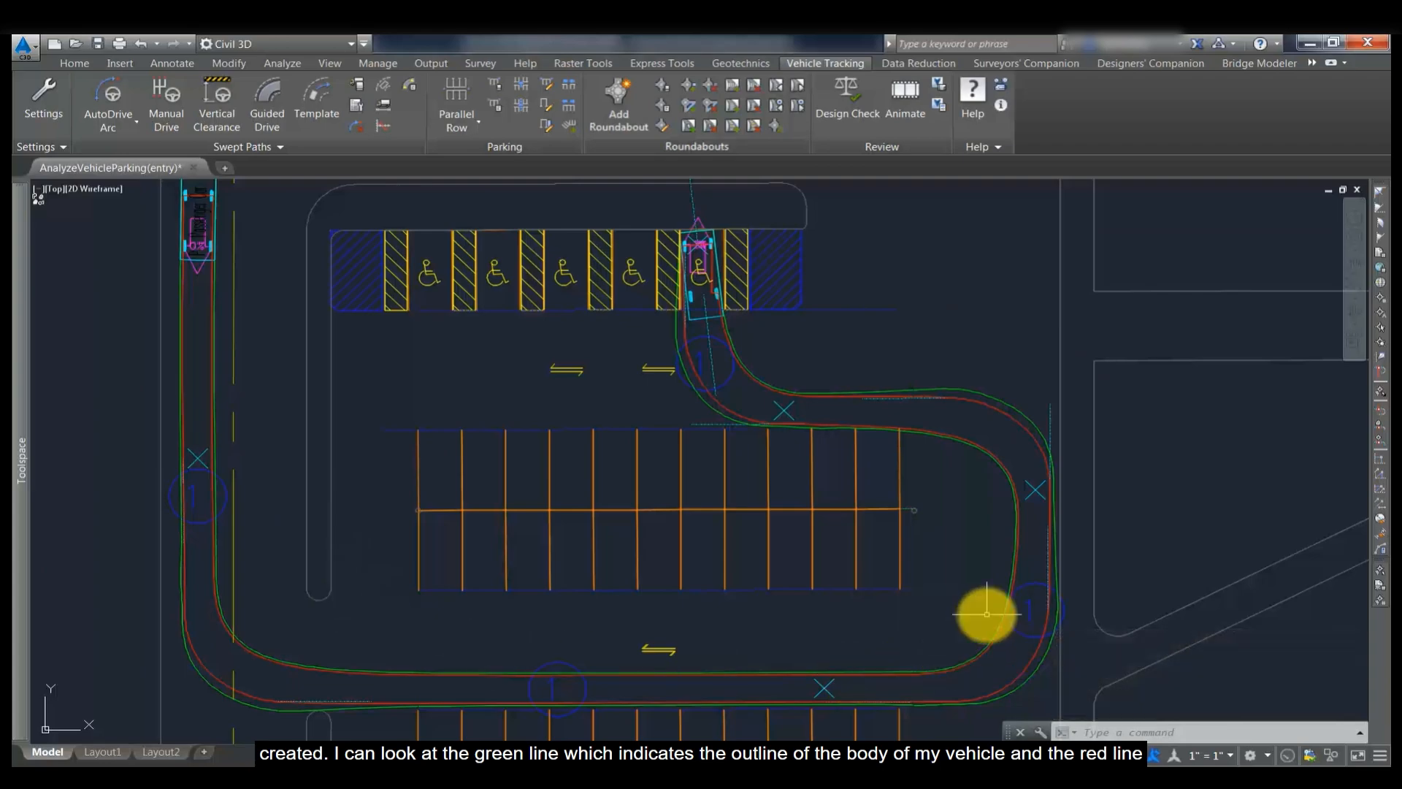
{"action": "mouse_move", "coordinate": [986, 614]}
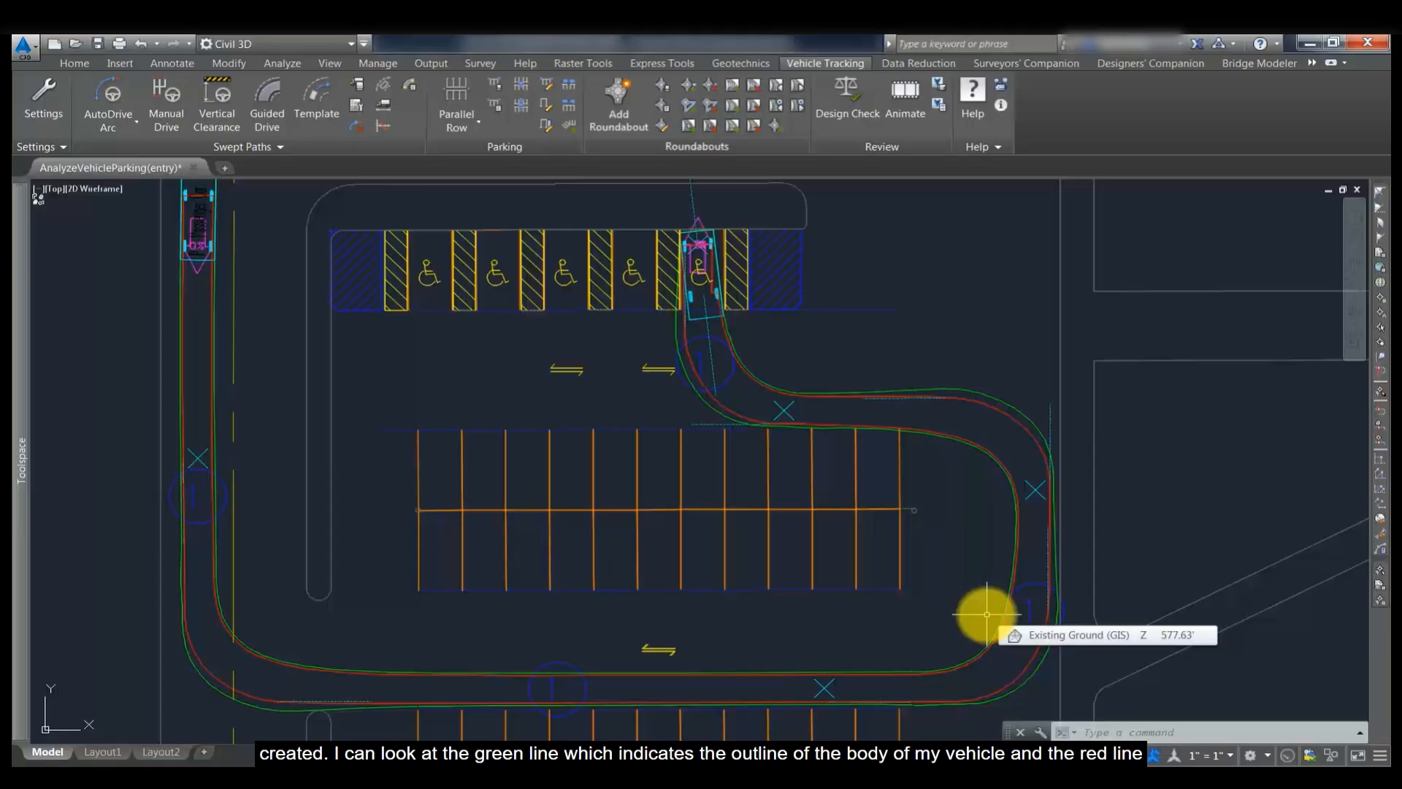